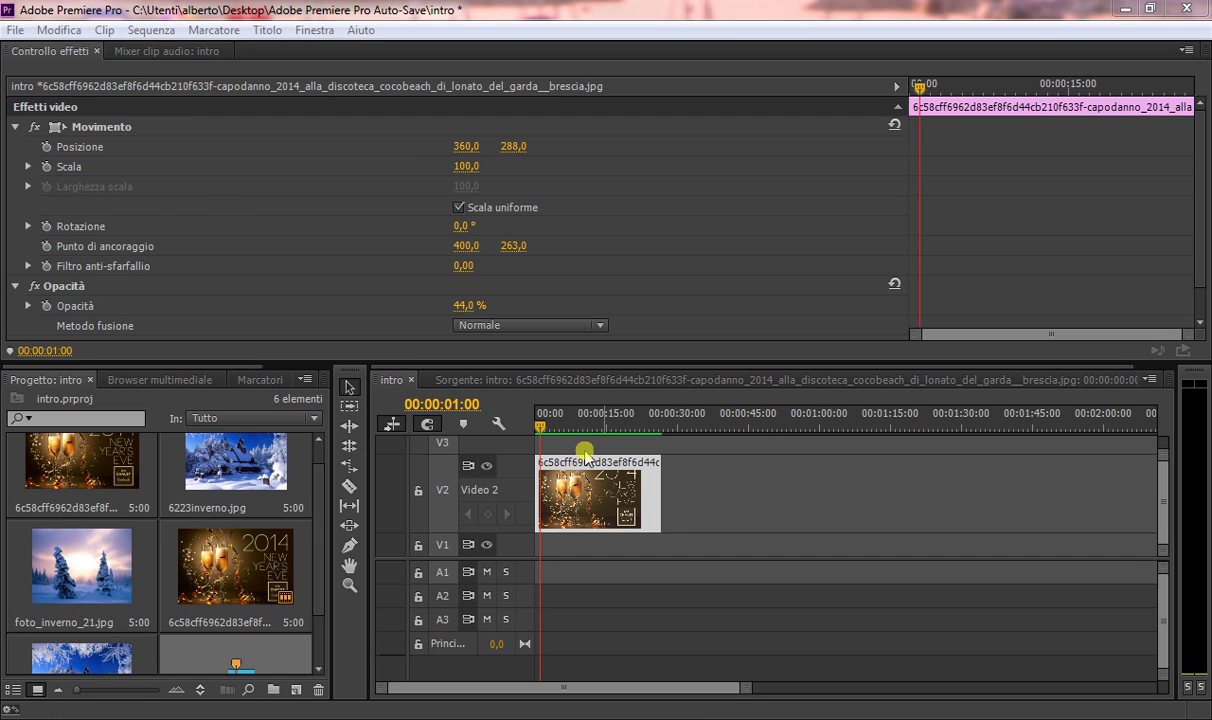
mouse_move(540, 425)
left_mouse_down()
mouse_move(558, 427)
mouse_move(547, 432)
left_mouse_up()
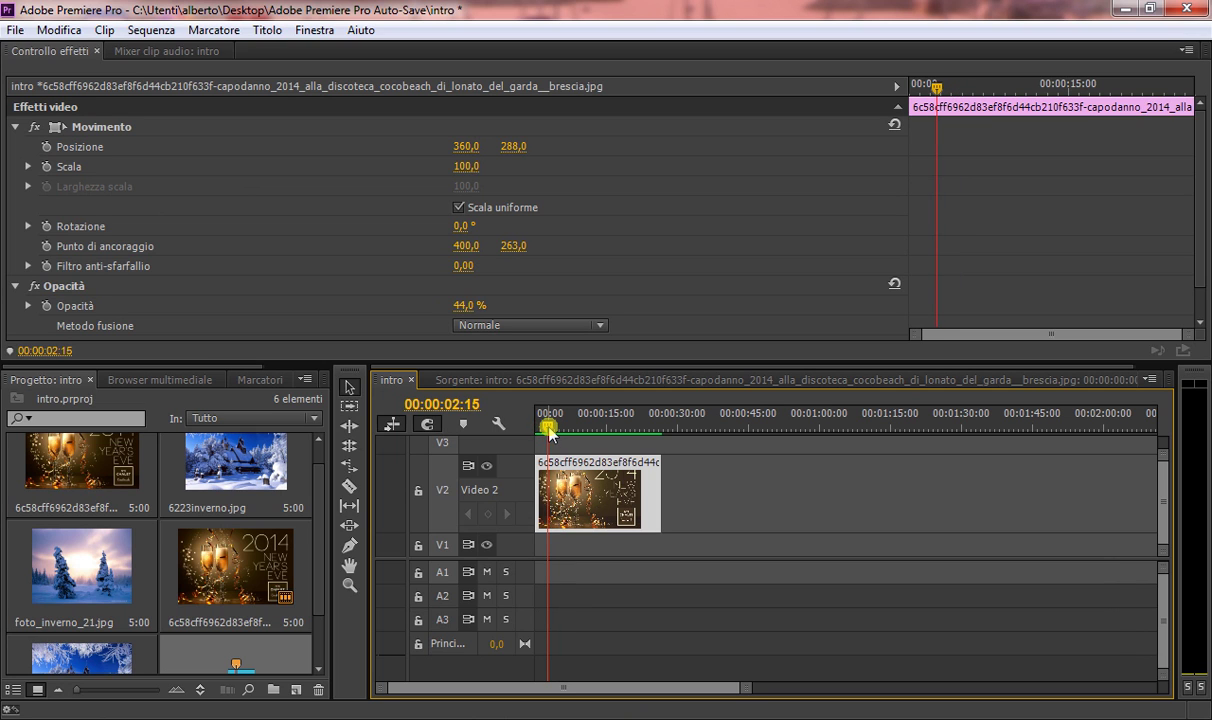
left_click_drag(548, 432, 584, 432)
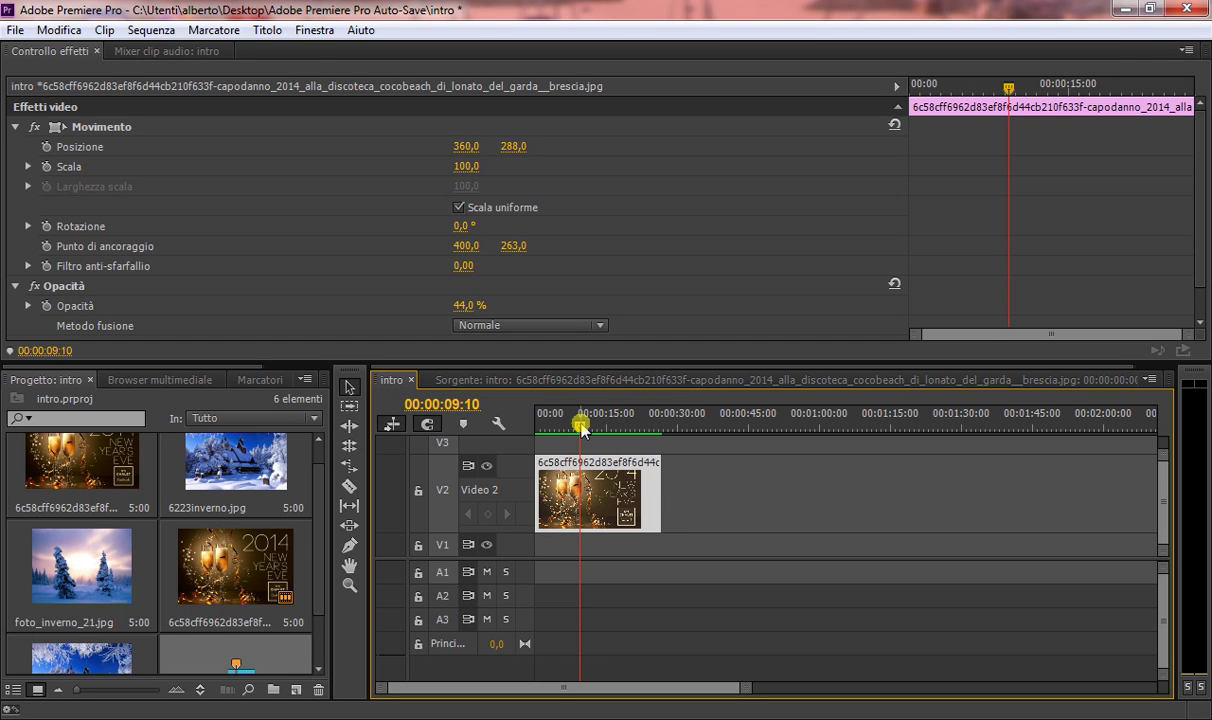
left_click_drag(582, 428, 538, 435)
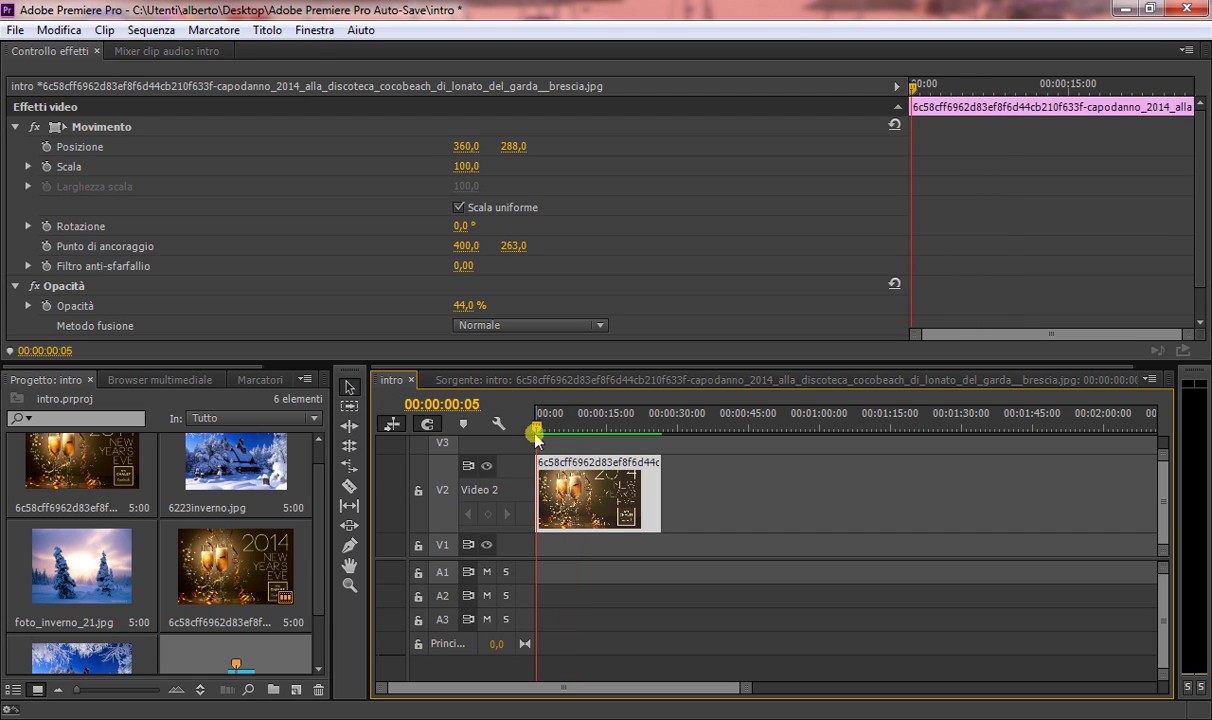
left_click_drag(319, 487, 302, 574)
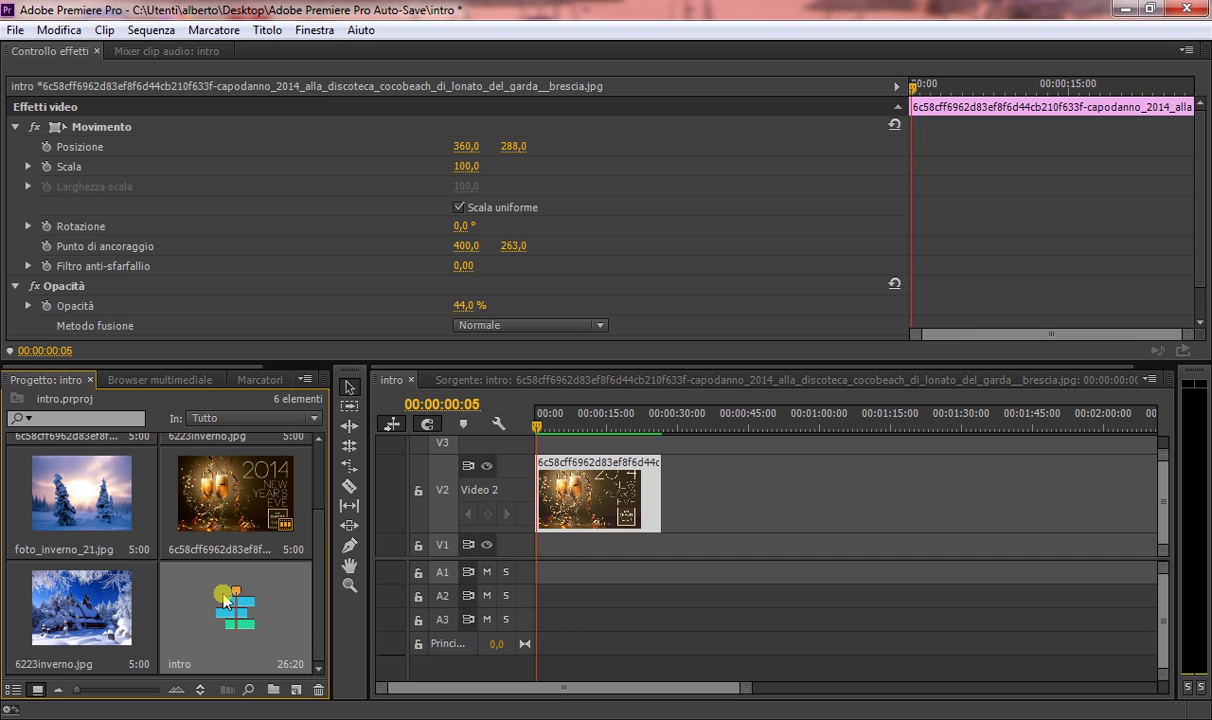
Step: Open the intro sequence in a small floating Program monitor parked at the lower right
double_click(224, 600)
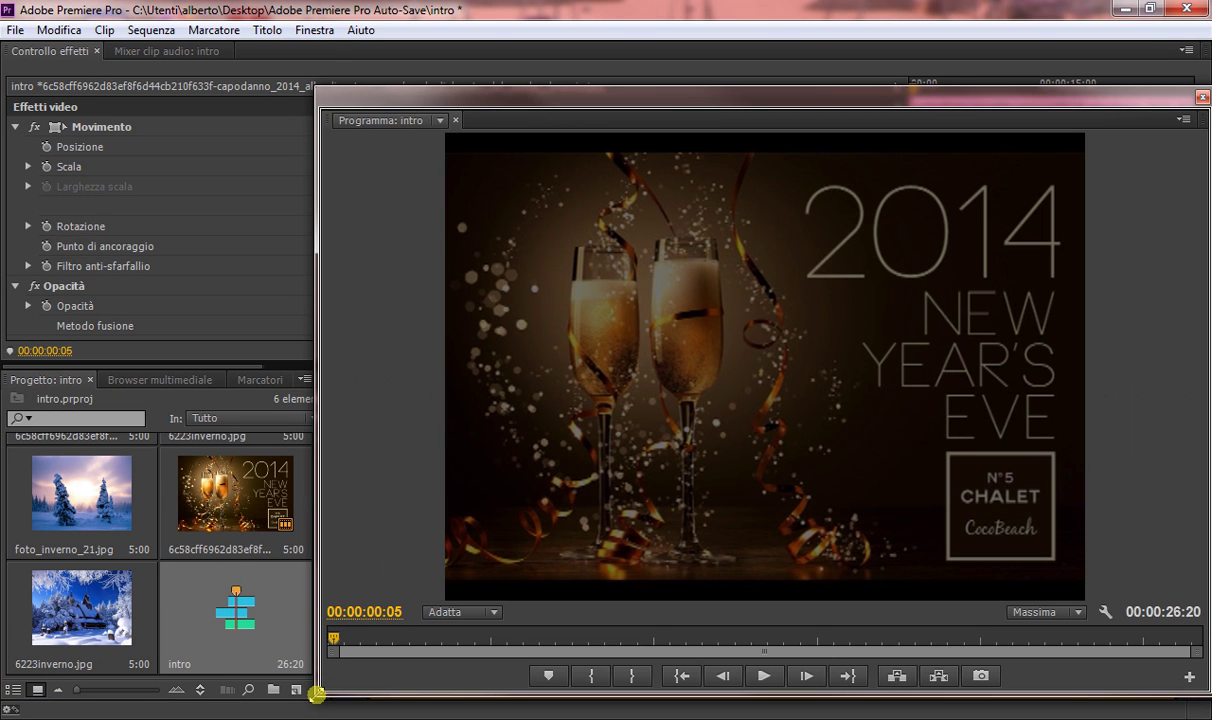
mouse_move(316, 693)
left_mouse_down()
mouse_move(787, 446)
mouse_move(717, 481)
left_mouse_up()
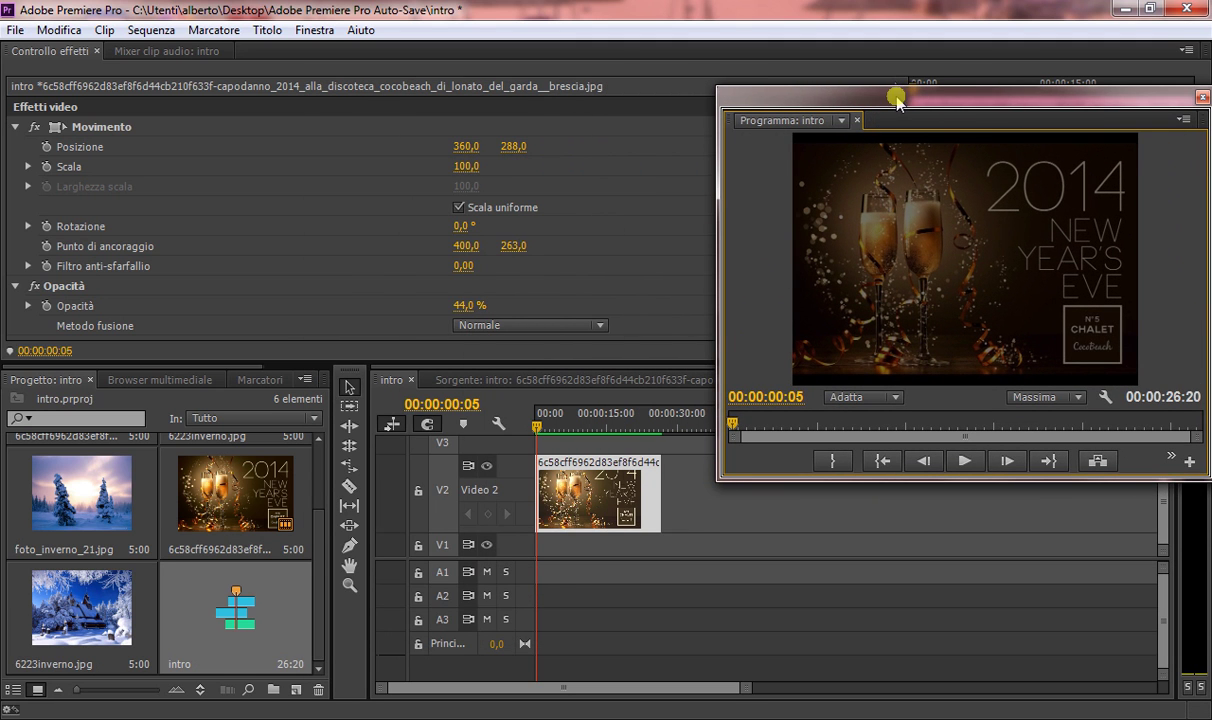
mouse_move(855, 102)
left_mouse_down()
mouse_move(873, 335)
mouse_move(858, 309)
left_mouse_up()
left_click_drag(722, 292, 761, 327)
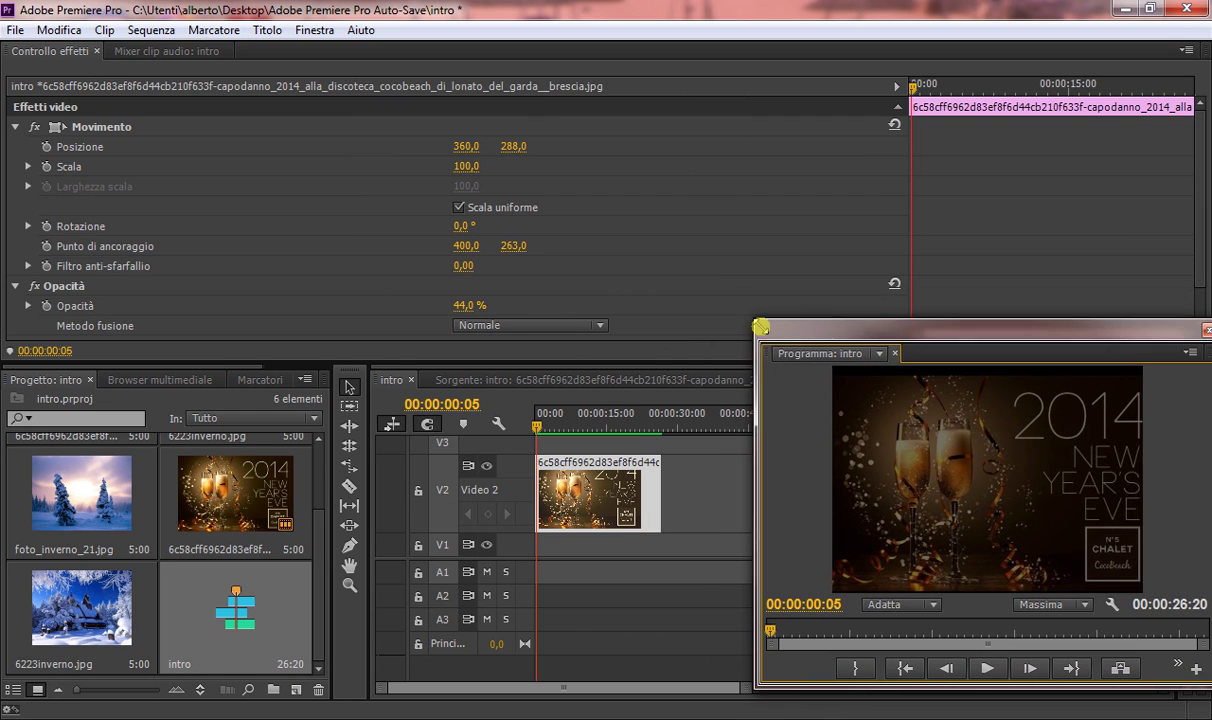
left_click_drag(914, 335, 893, 330)
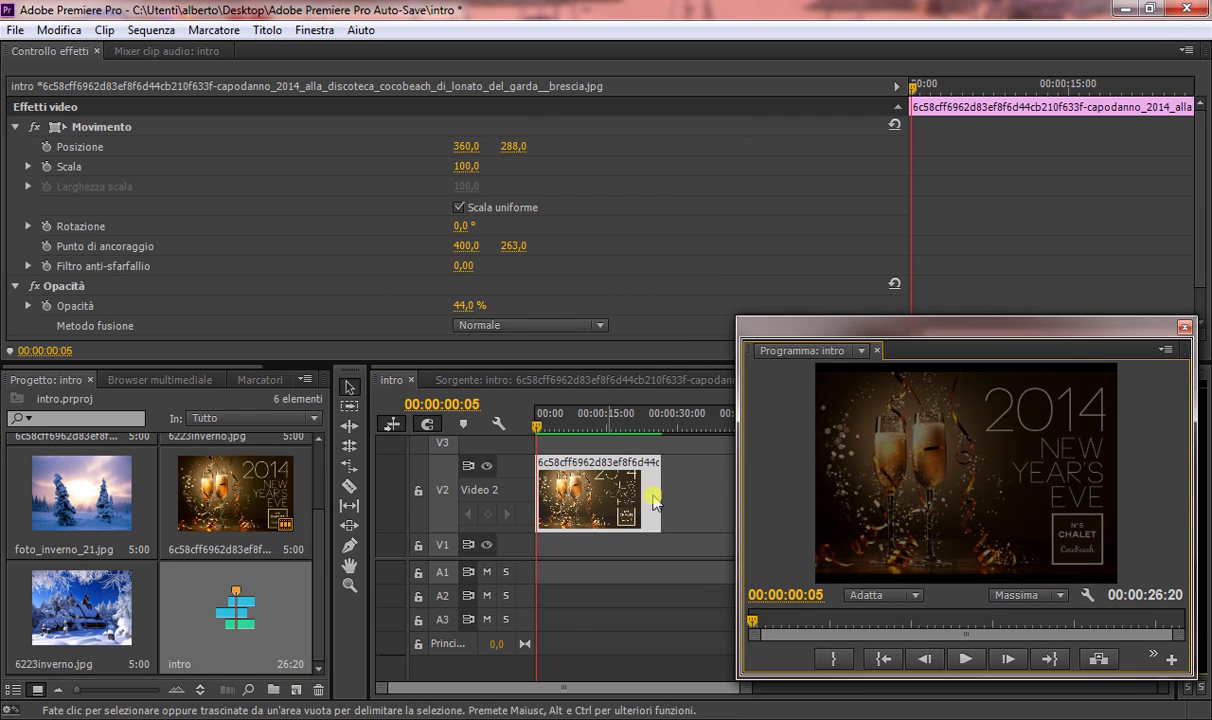
mouse_move(539, 427)
left_mouse_down()
mouse_move(663, 440)
mouse_move(450, 420)
left_mouse_up()
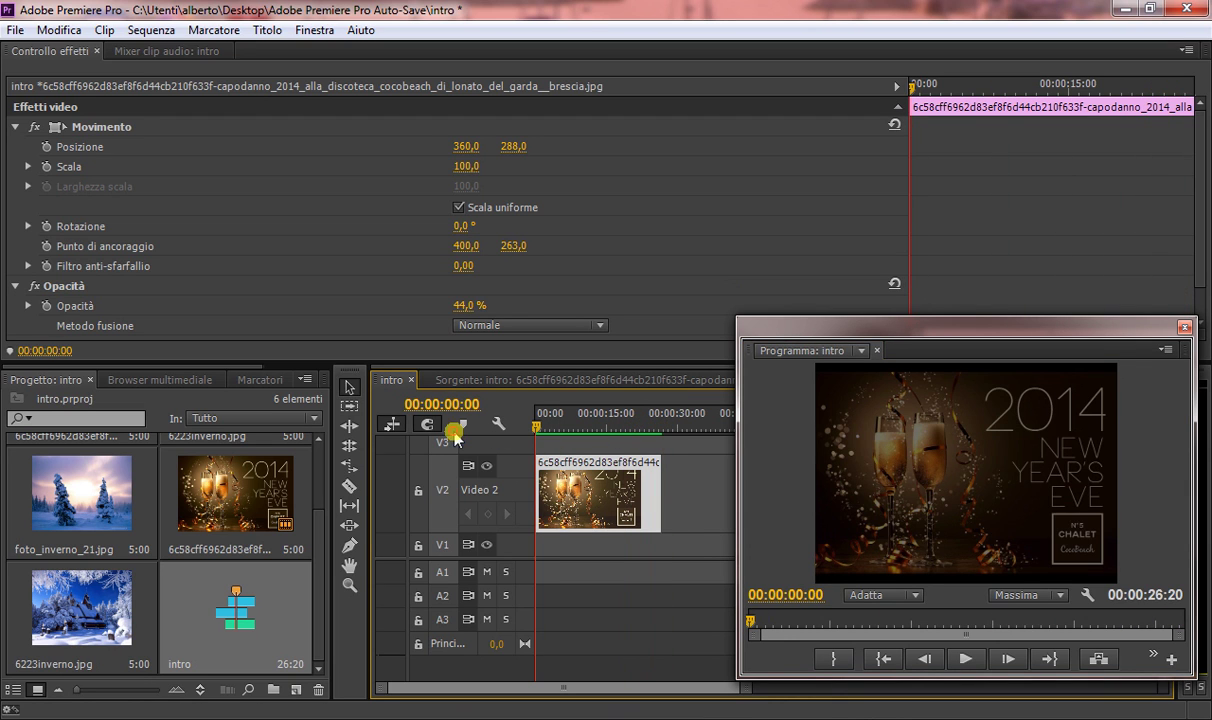
Step: At 00:00:00:00, keyframe the image off-screen at Position X -275 and Scale 36
mouse_move(539, 427)
left_mouse_down()
mouse_move(720, 428)
mouse_move(510, 430)
left_mouse_up()
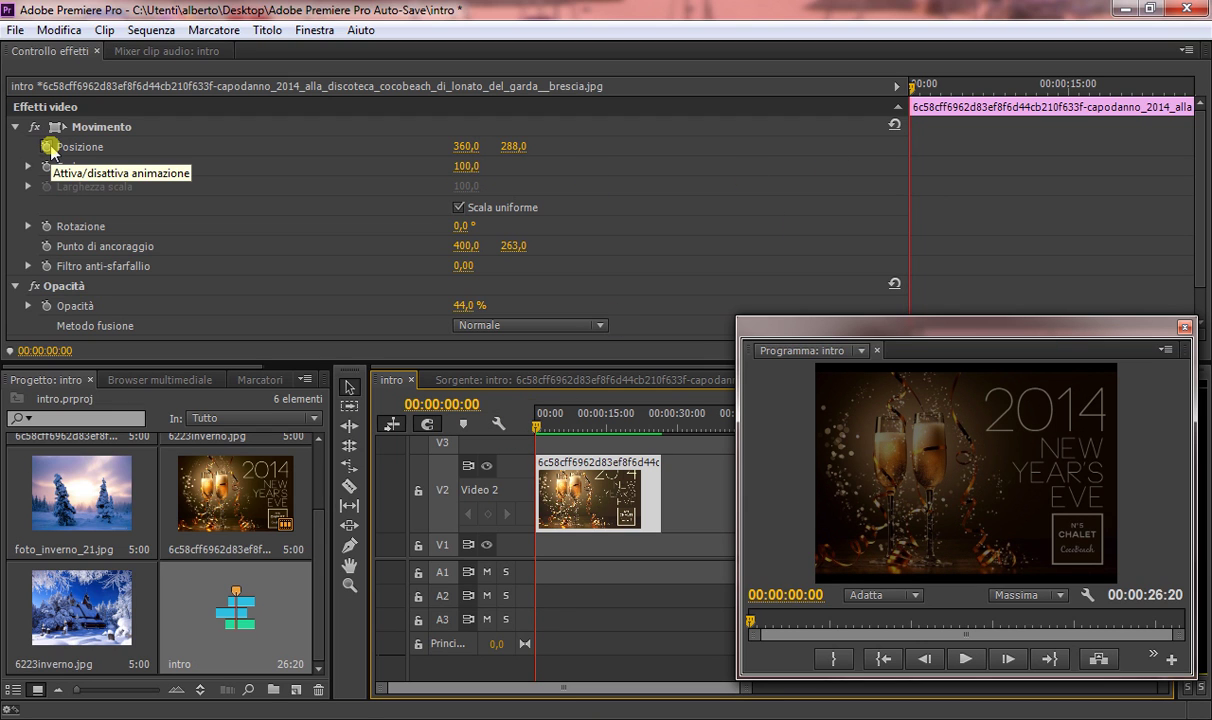
left_click(47, 147)
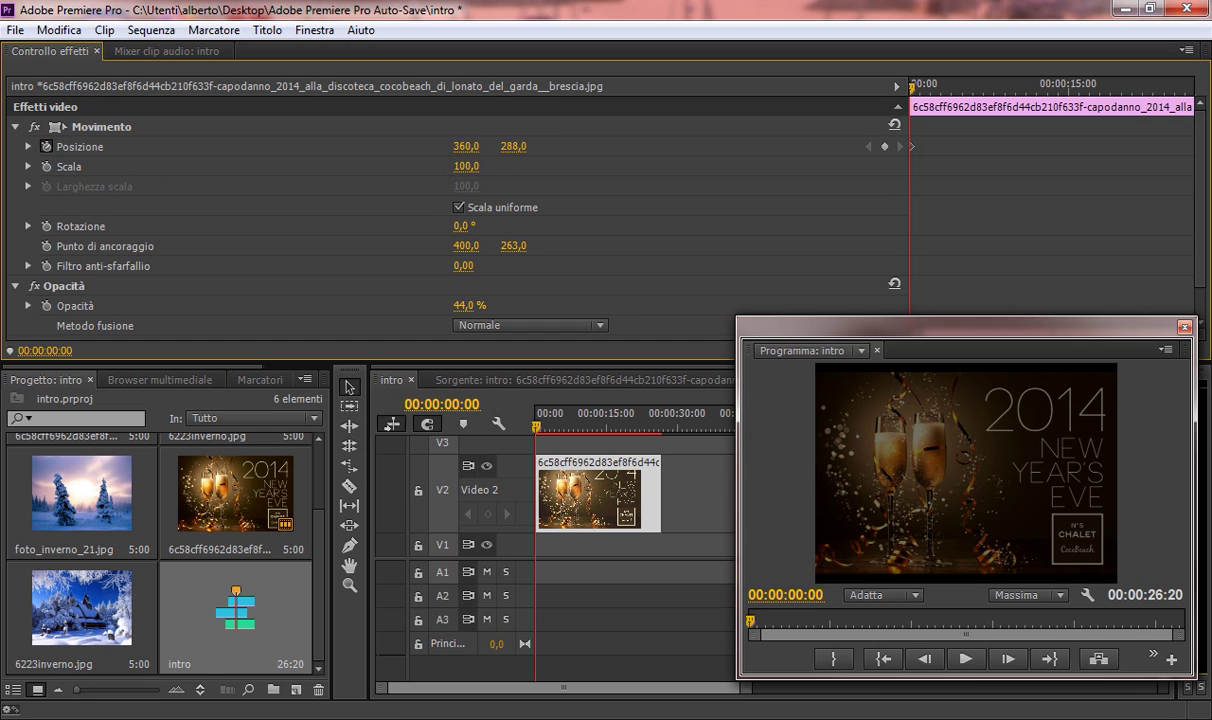
left_click_drag(466, 147, 369, 147)
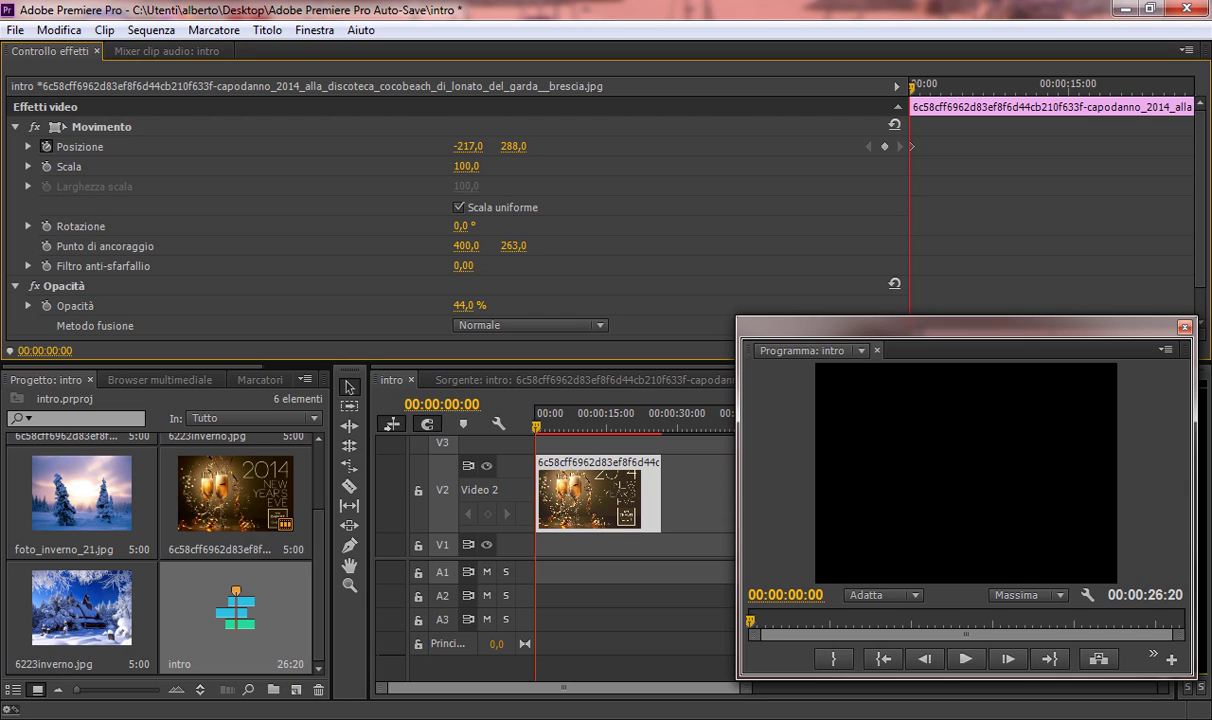
left_click_drag(466, 147, 461, 147)
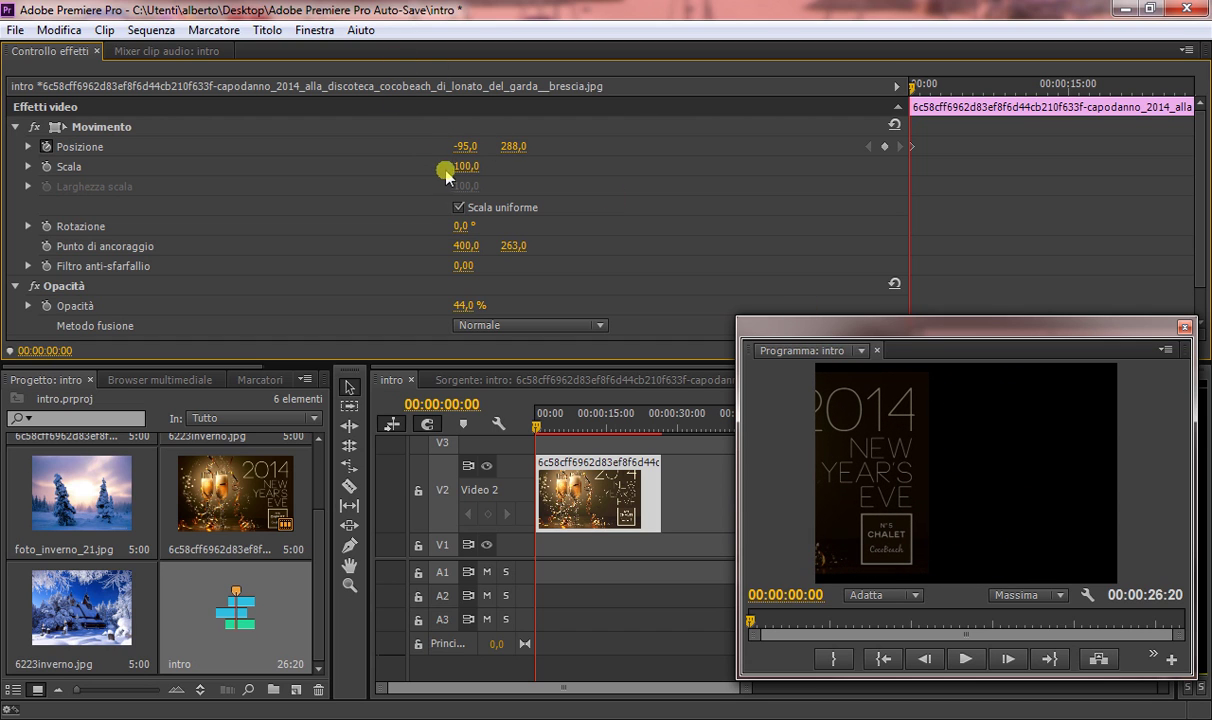
left_click_drag(465, 147, 447, 140)
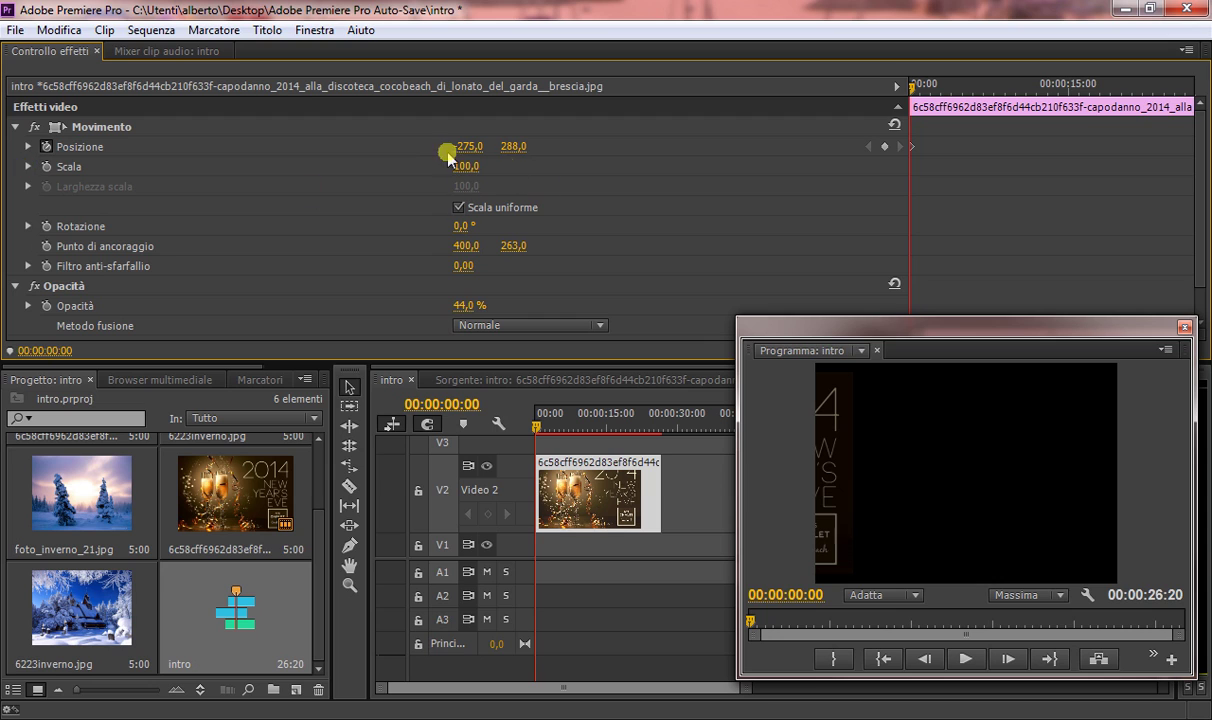
left_click_drag(466, 166, 433, 166)
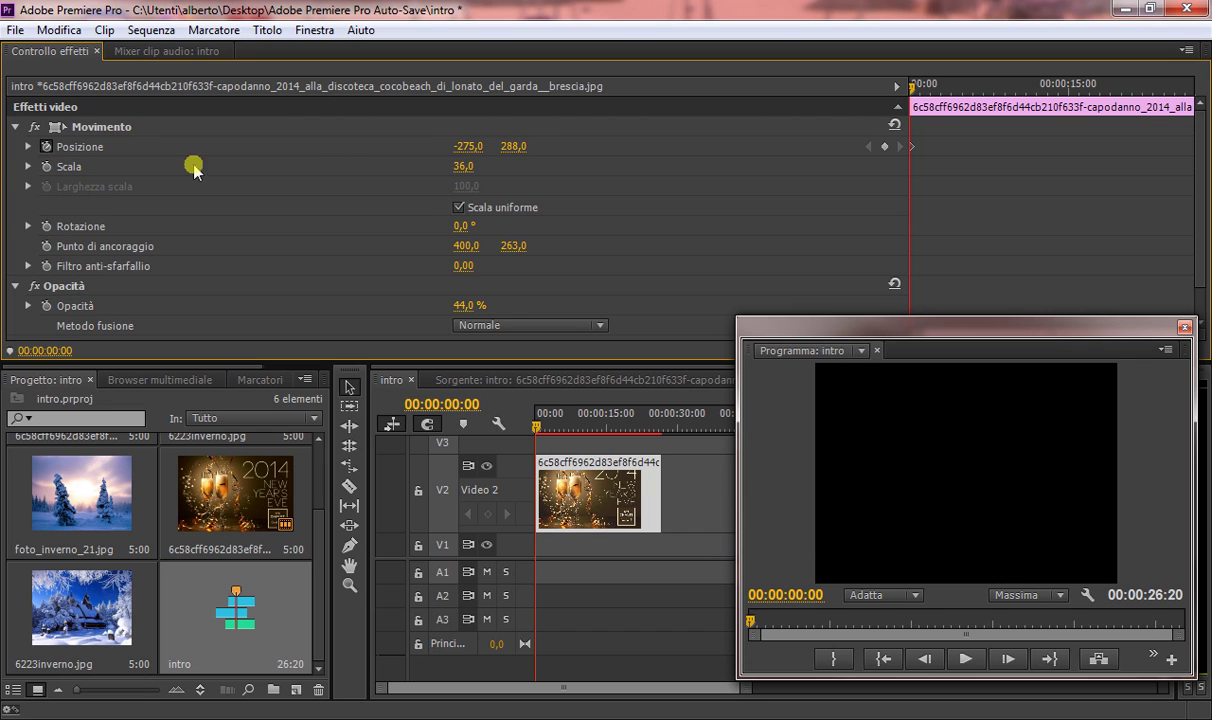
left_click(46, 166)
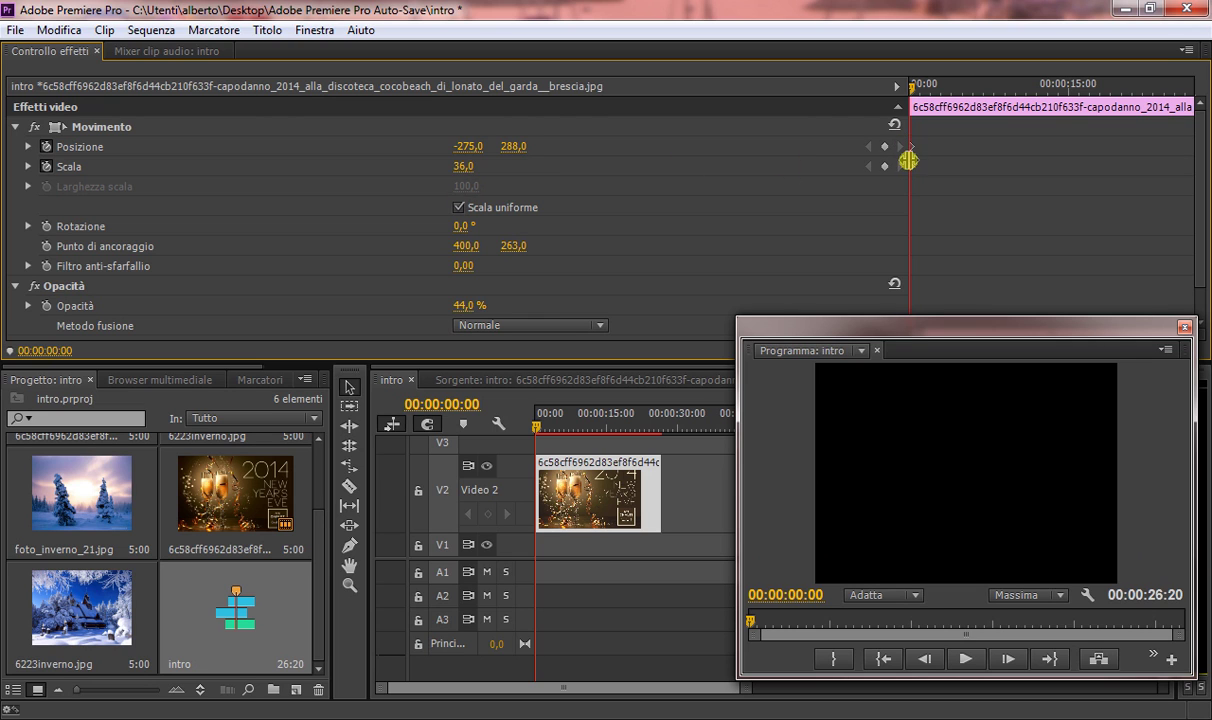
Step: Add a 0.0° Rotation keyframe near the clip start, then move the playhead to 00:00:16:14
left_click_drag(913, 90, 918, 88)
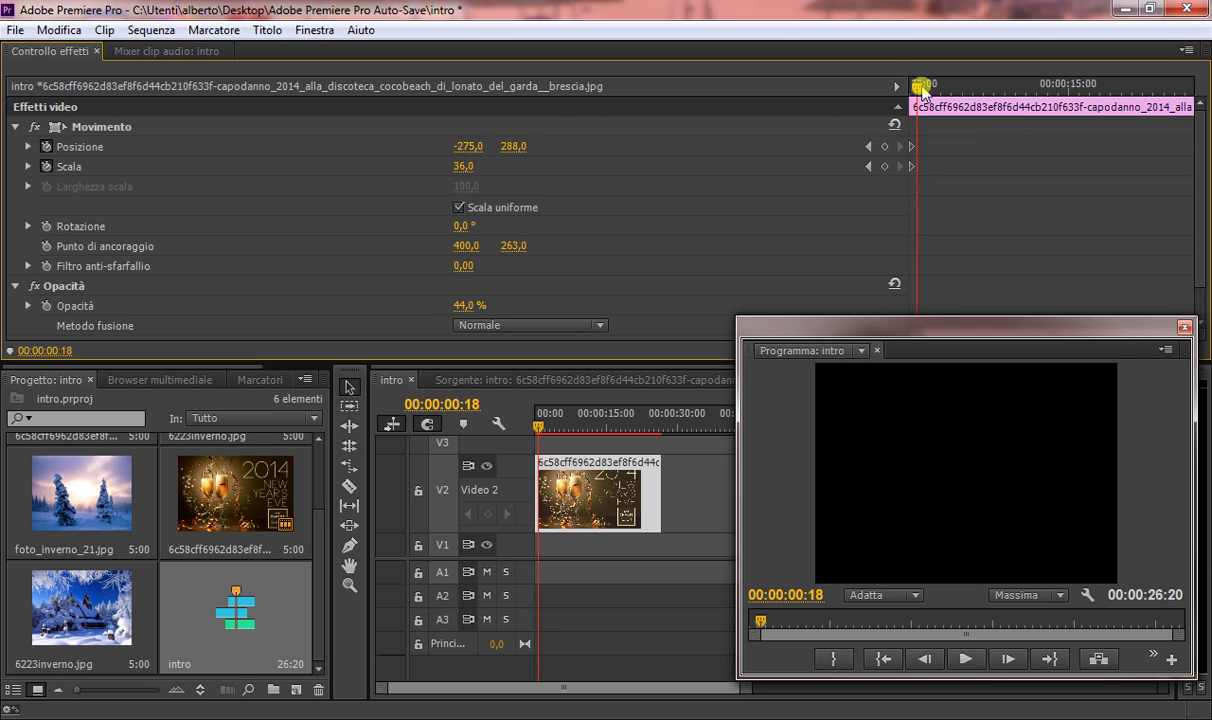
left_click(917, 166)
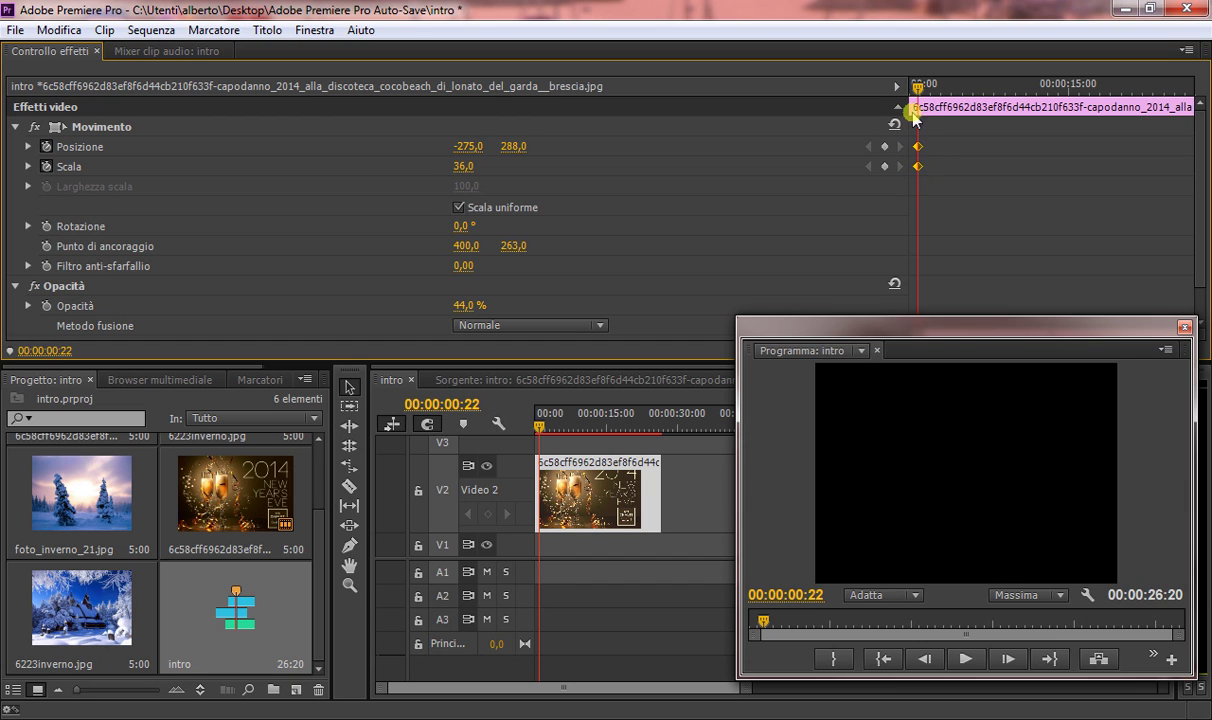
left_click_drag(917, 88, 916, 90)
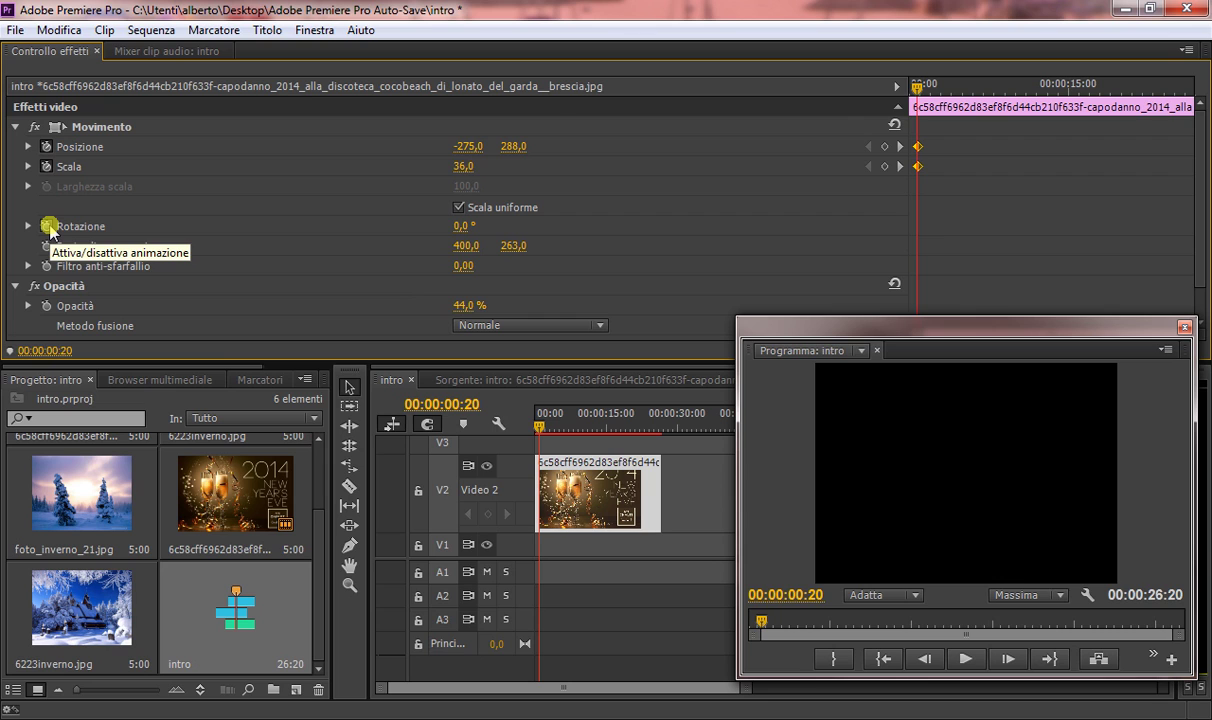
left_click(47, 227)
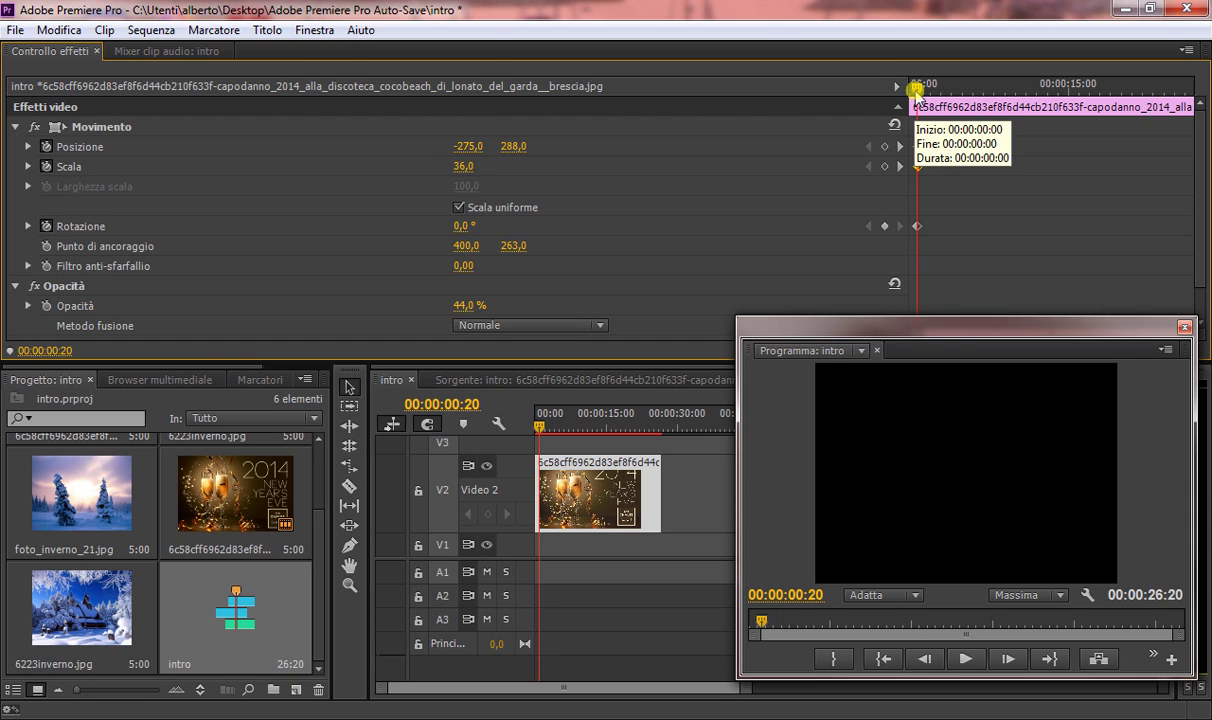
left_click_drag(916, 92, 1083, 89)
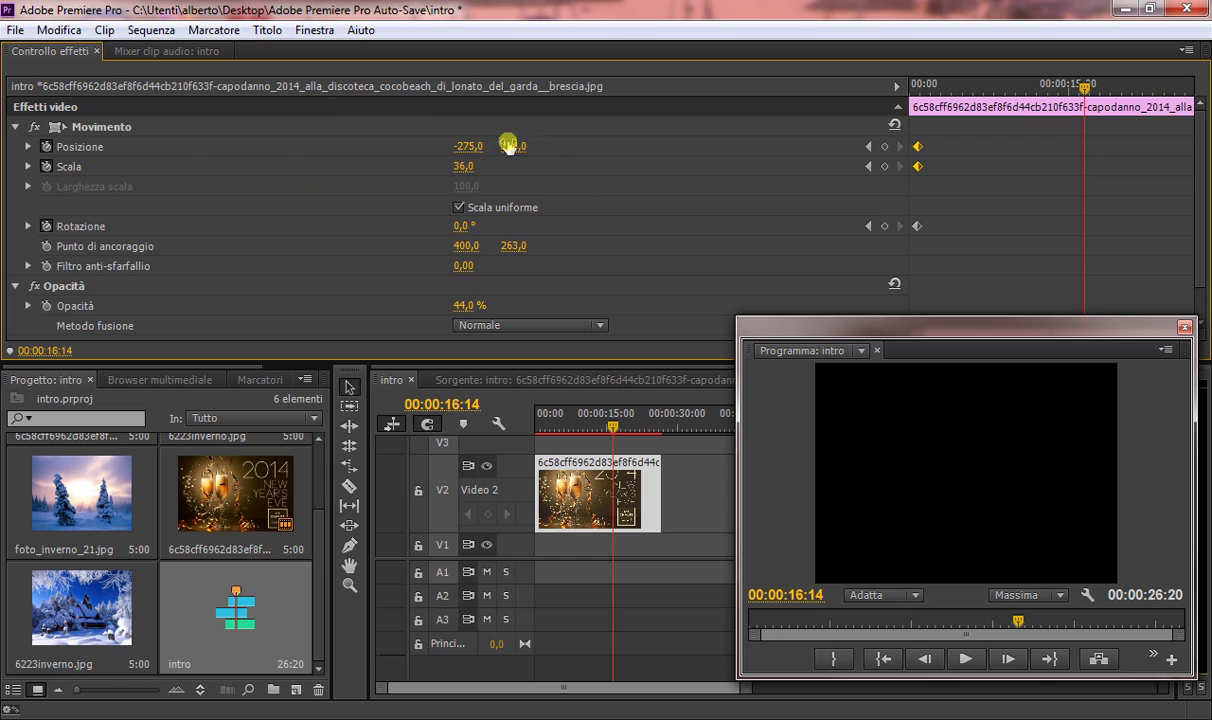
Step: Set ending values Position X 284, Scale 107 and Rotation 157°
left_click_drag(470, 140, 445, 140)
mouse_move(466, 146)
left_mouse_down()
mouse_move(520, 146)
mouse_move(380, 146)
left_mouse_up()
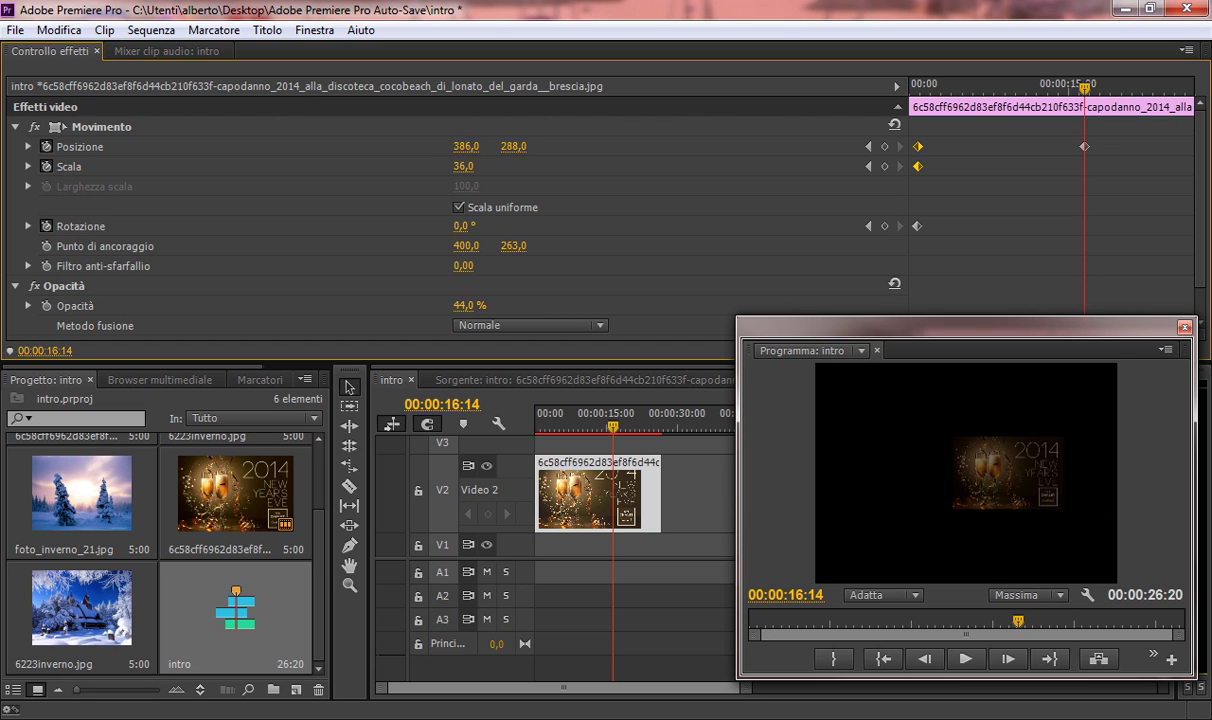
left_click_drag(470, 146, 420, 146)
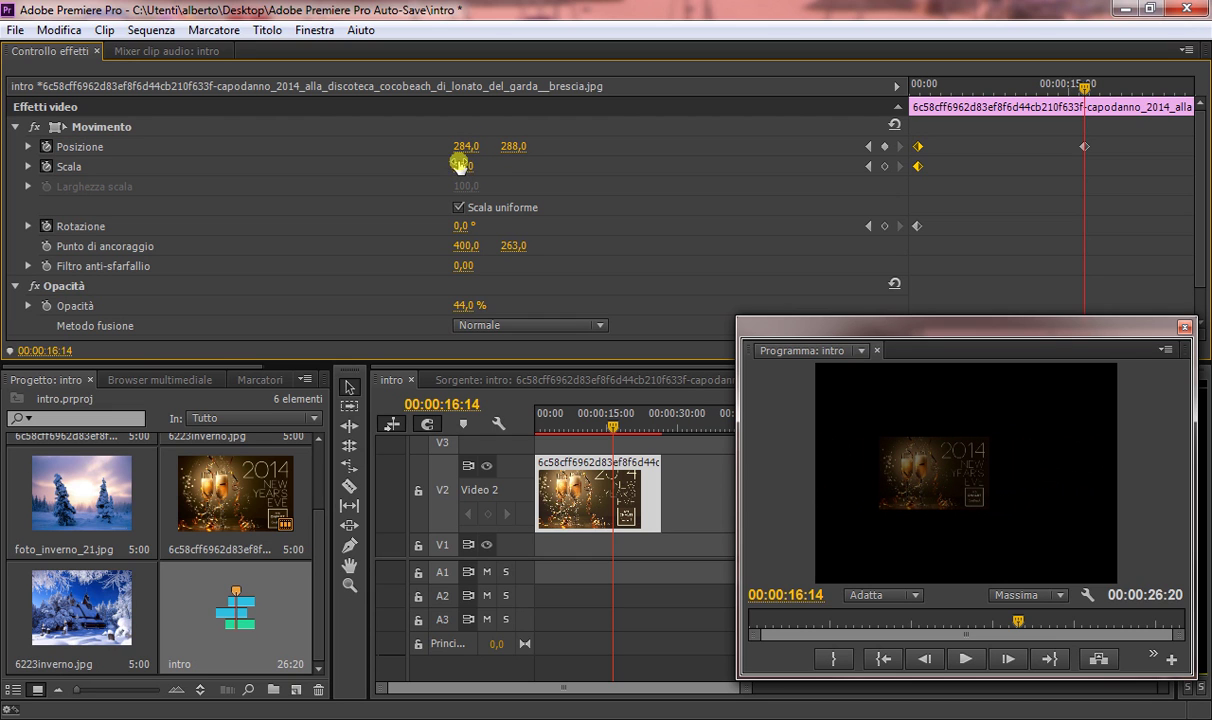
left_click_drag(464, 166, 535, 166)
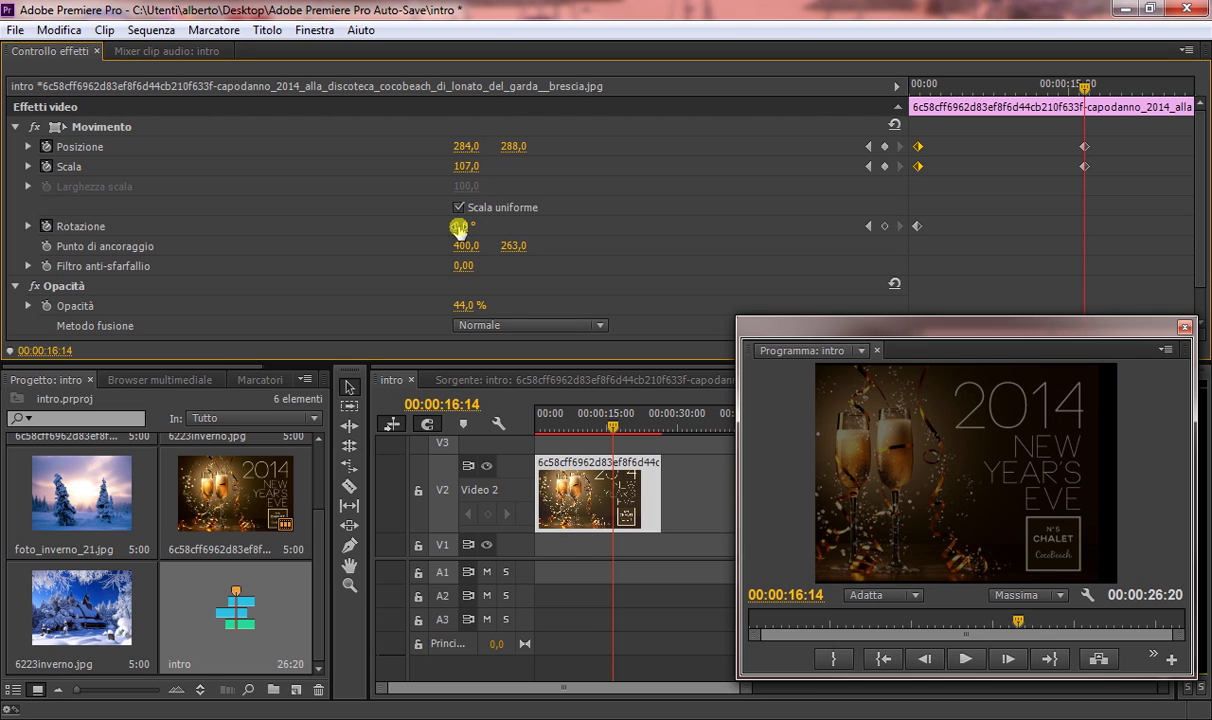
left_click_drag(458, 228, 615, 228)
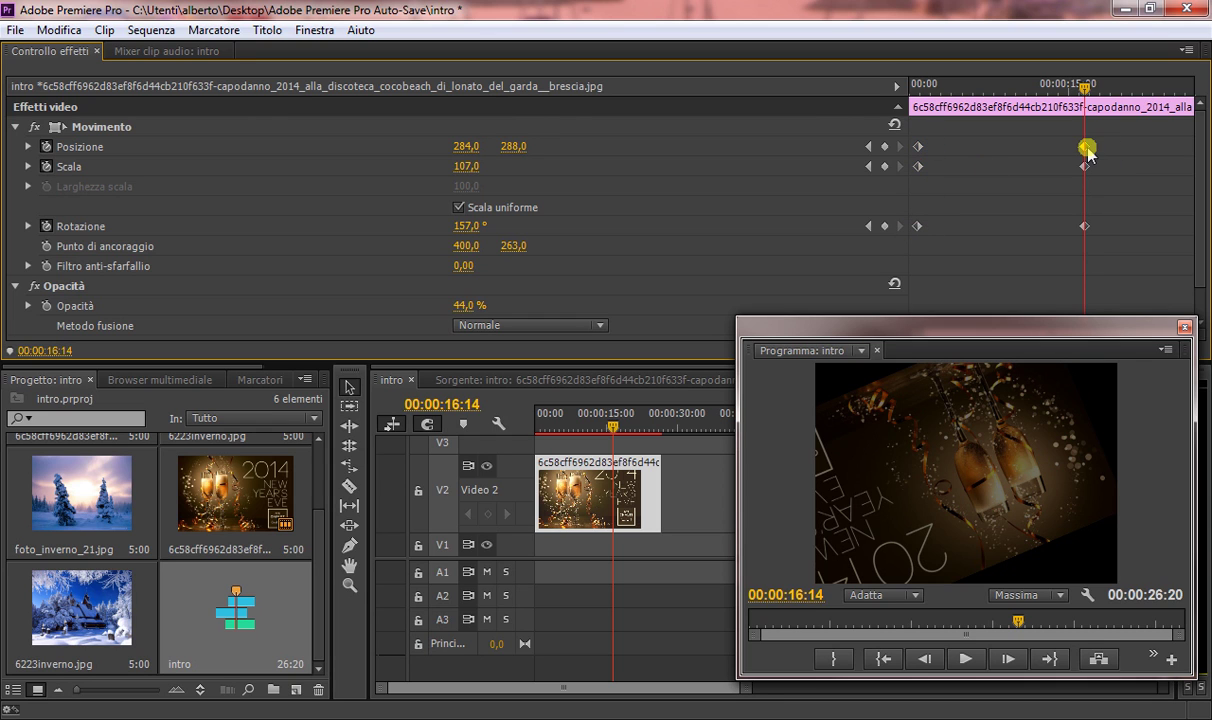
Step: Stagger the Position, Scale and Rotation keyframes in time, then return to the clip start
left_click(1085, 226)
mouse_move(1087, 166)
left_mouse_down()
mouse_move(1107, 166)
mouse_move(1057, 146)
left_mouse_up()
left_click(1085, 225)
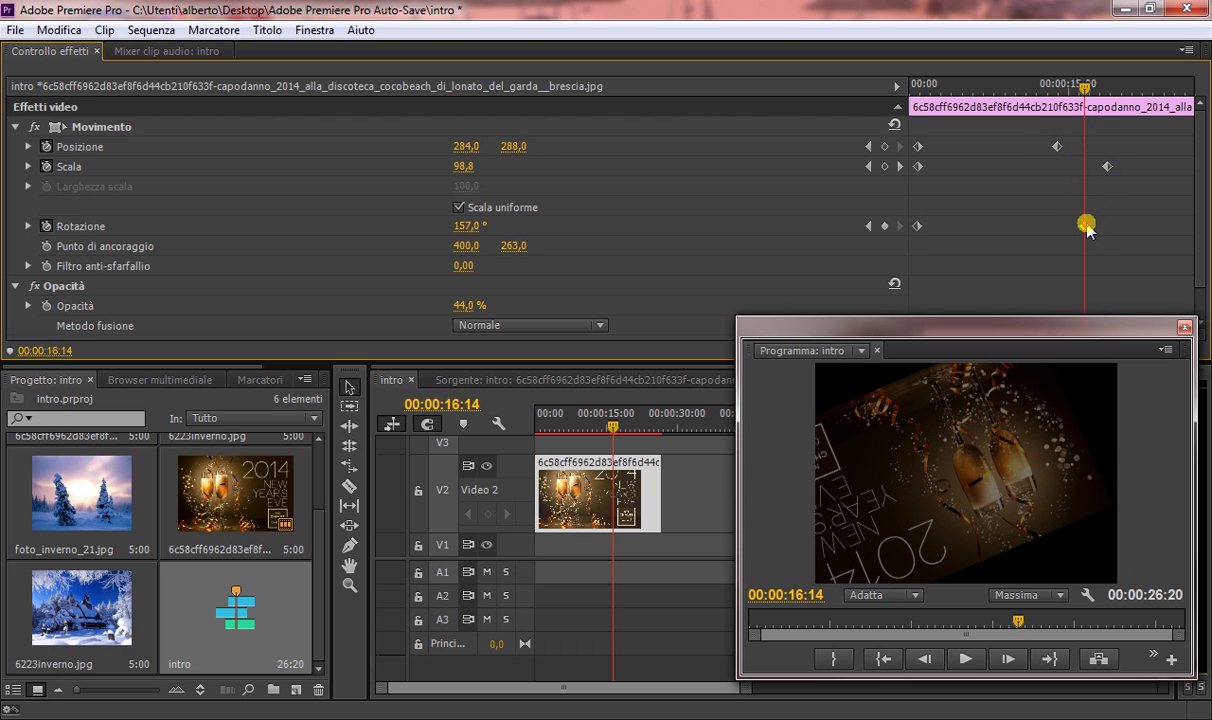
left_click_drag(1090, 226, 1093, 226)
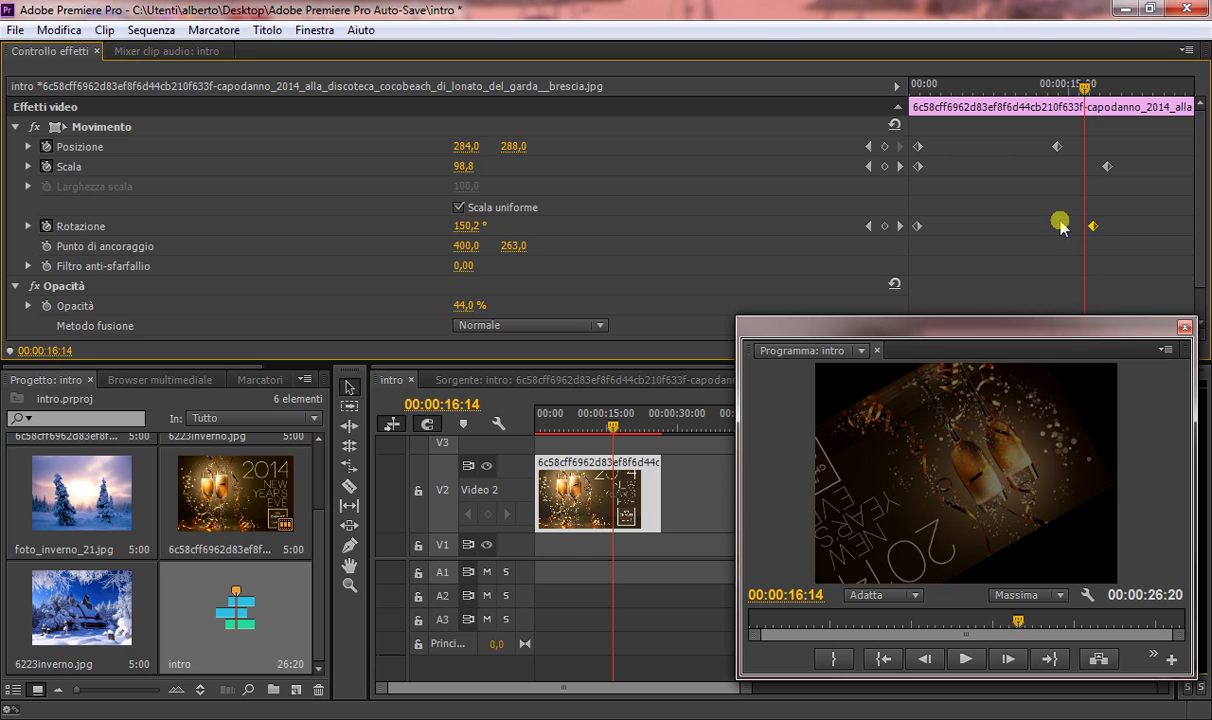
left_click_drag(920, 166, 933, 166)
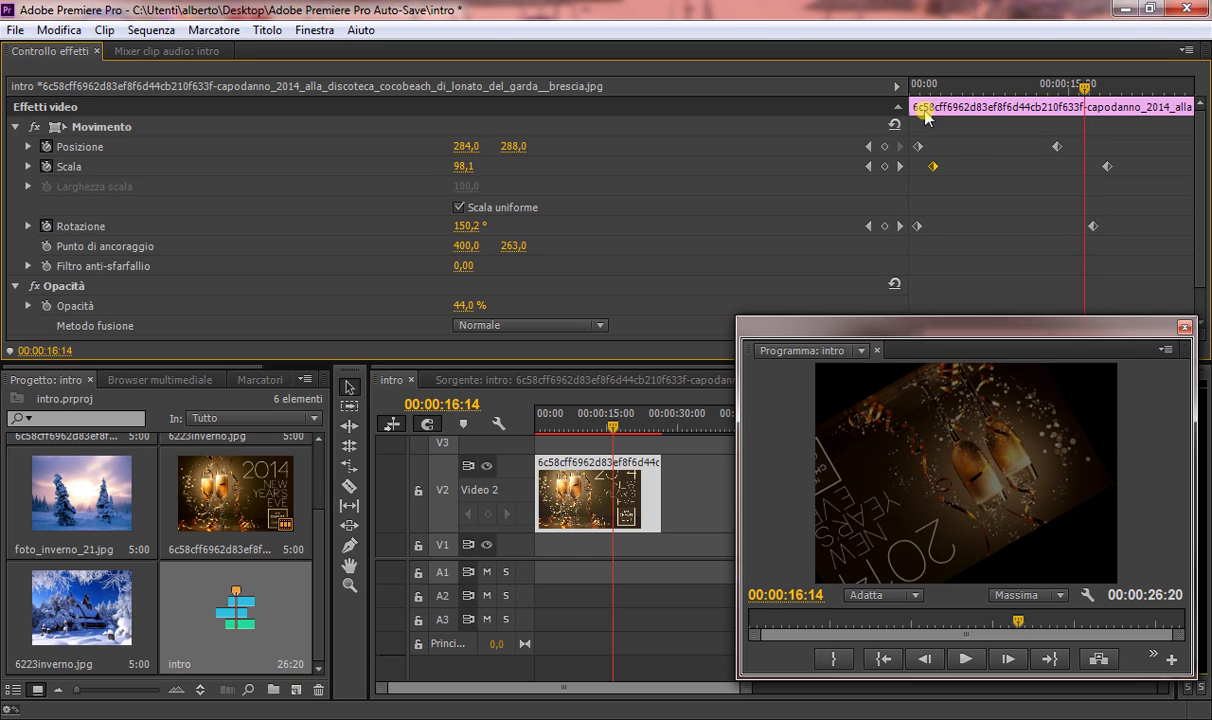
left_click_drag(909, 89, 902, 88)
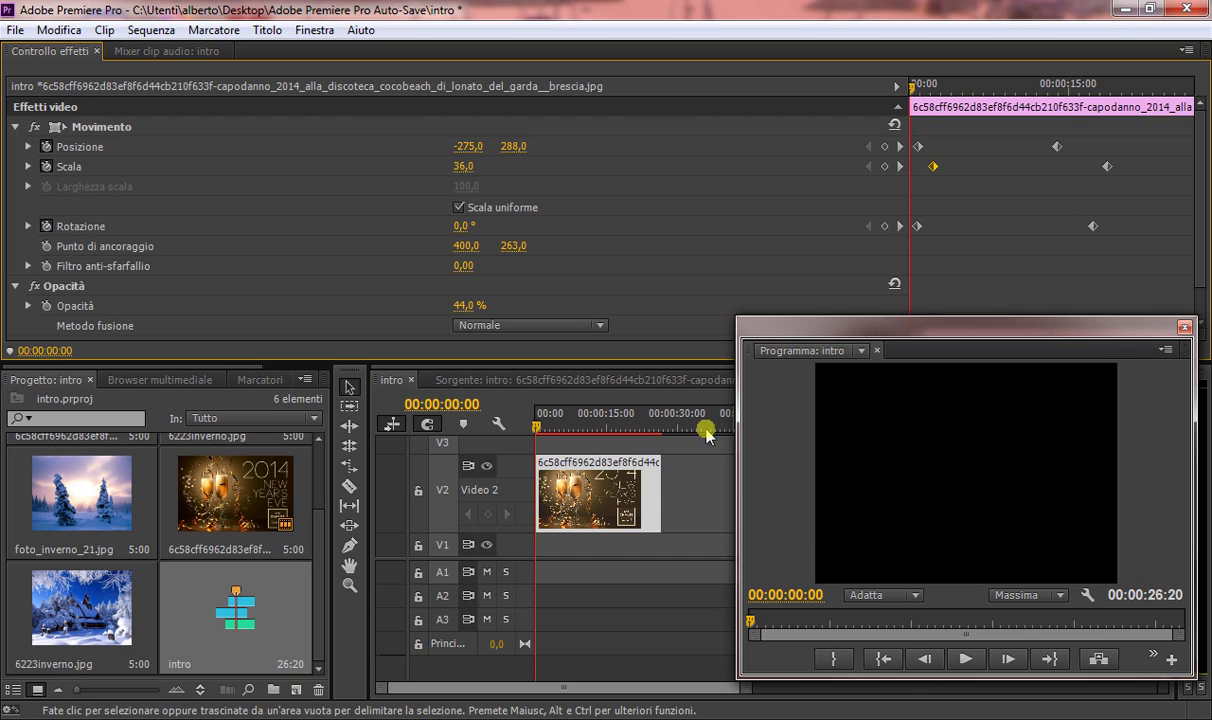
Step: Play the animation in the floating preview, then scrub the playhead forward to check it
left_click(678, 594)
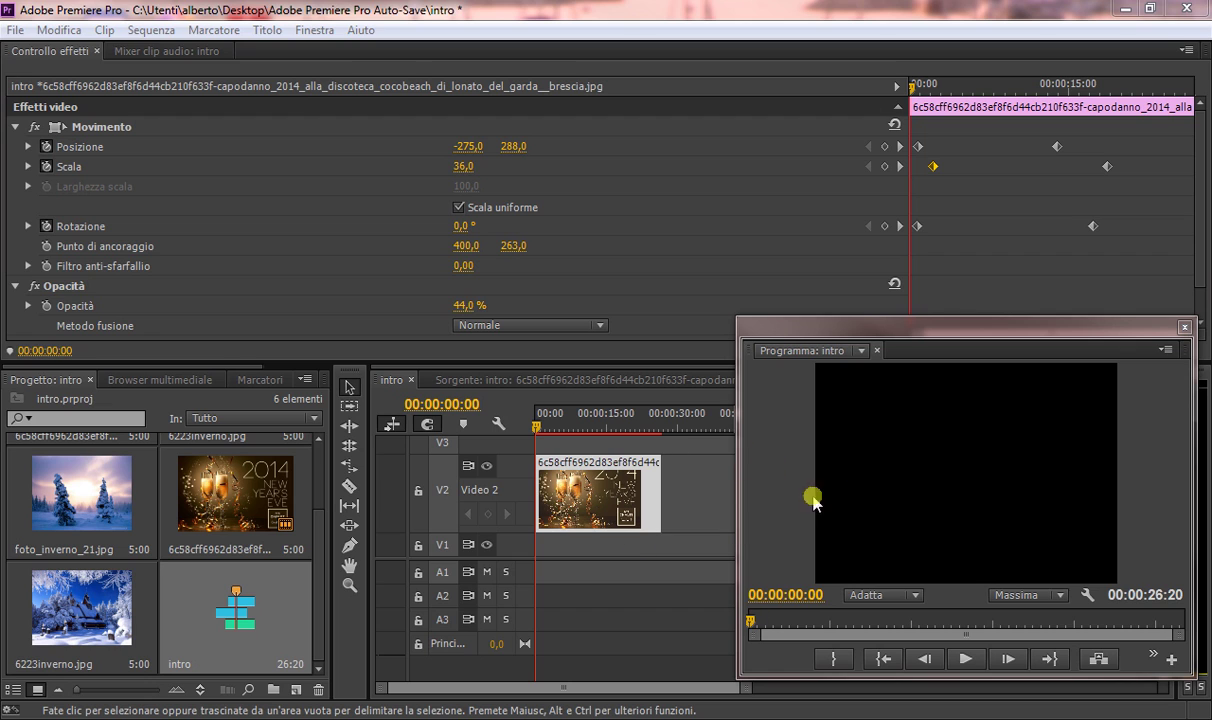
left_click(968, 668)
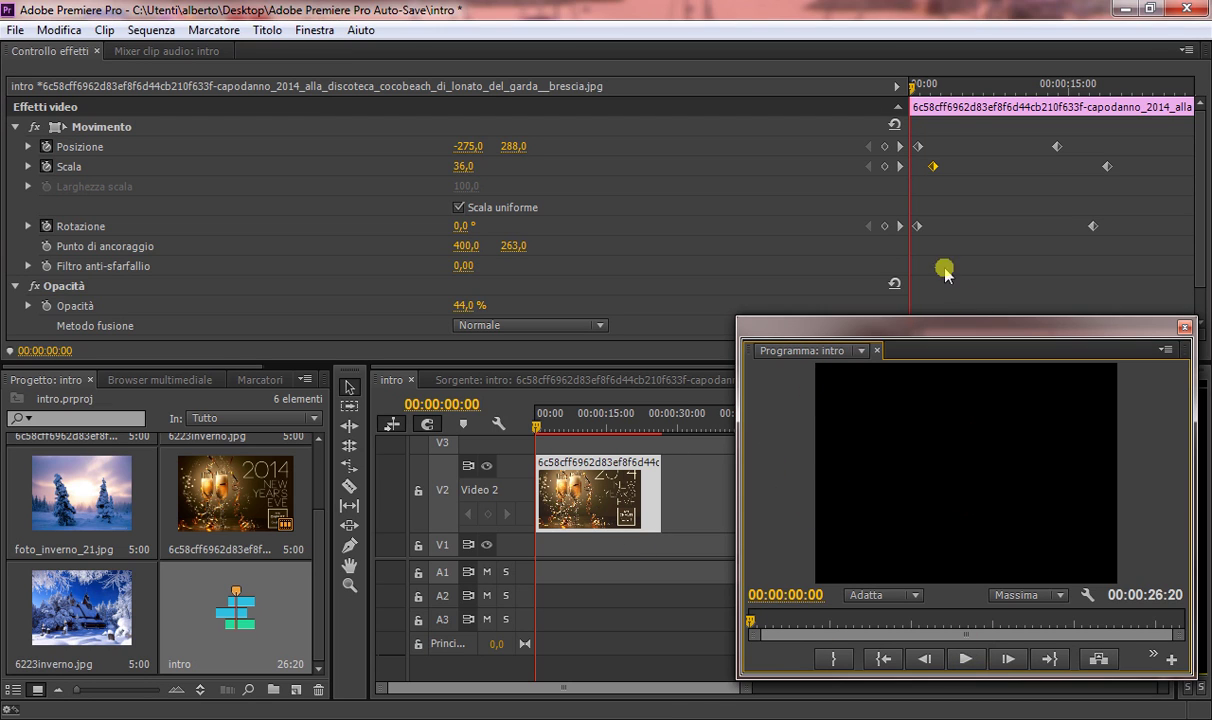
left_click(965, 660)
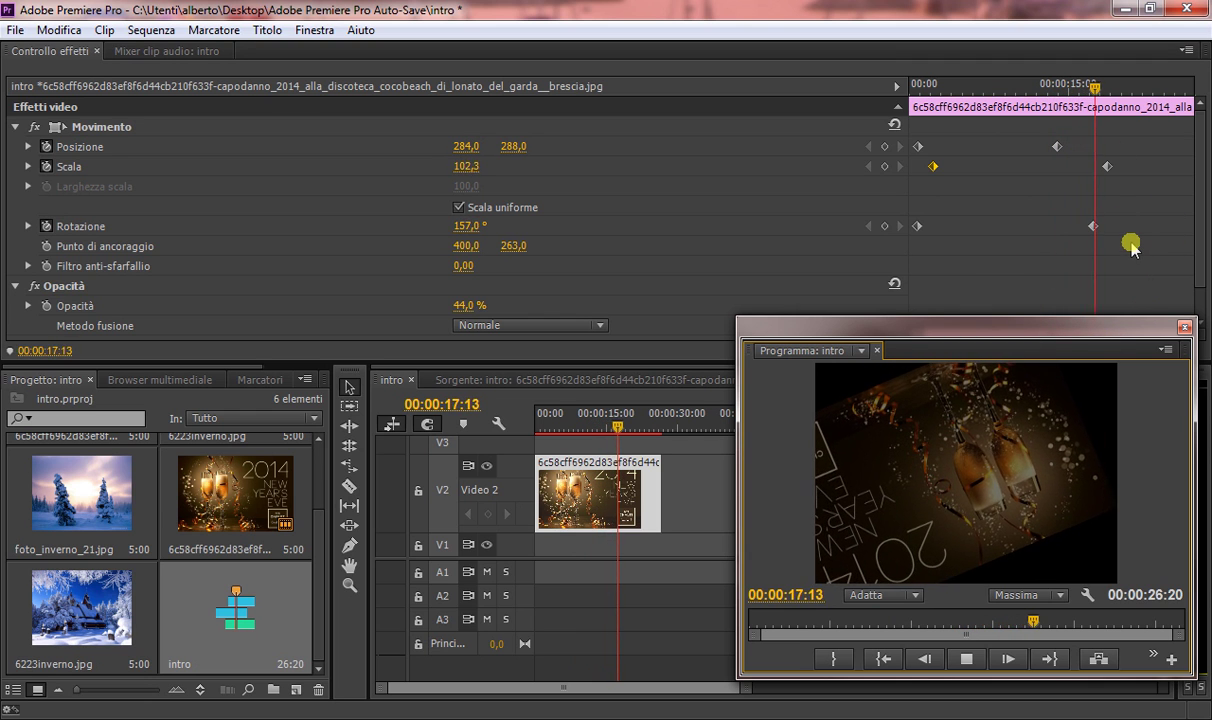
mouse_move(945, 88)
left_mouse_down()
mouse_move(928, 88)
mouse_move(985, 124)
left_mouse_up()
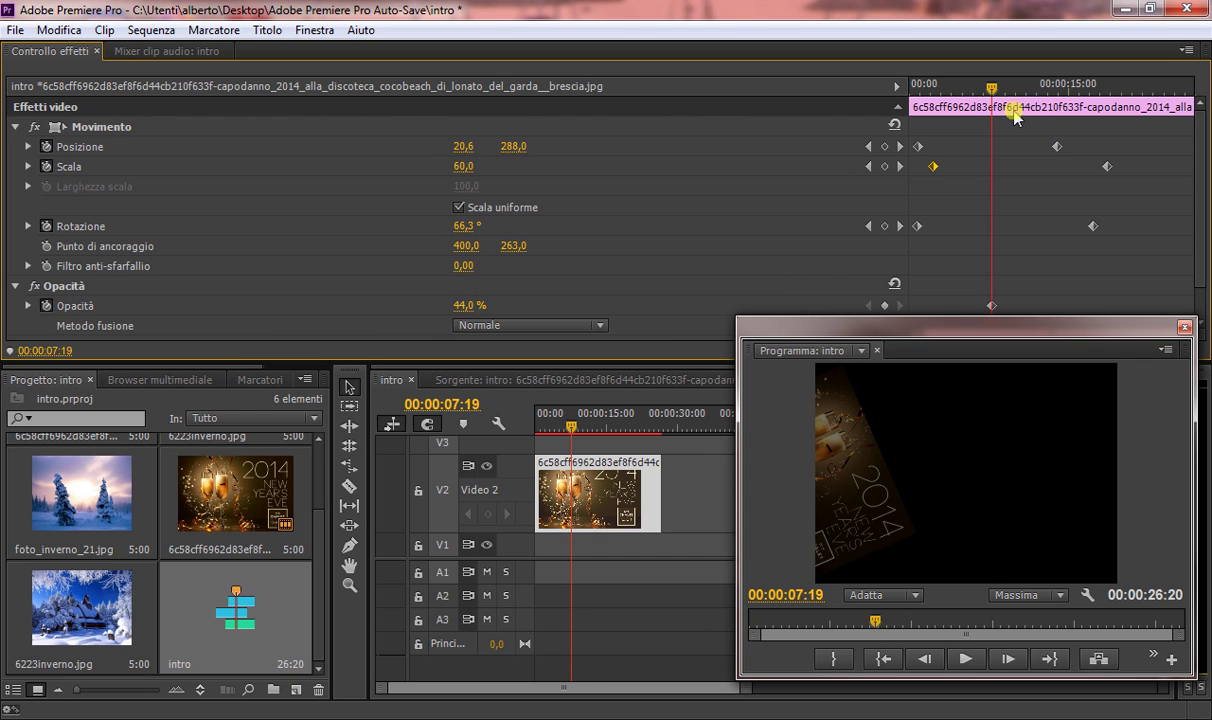
mouse_move(993, 88)
left_mouse_down()
mouse_move(1102, 102)
mouse_move(1088, 108)
left_mouse_up()
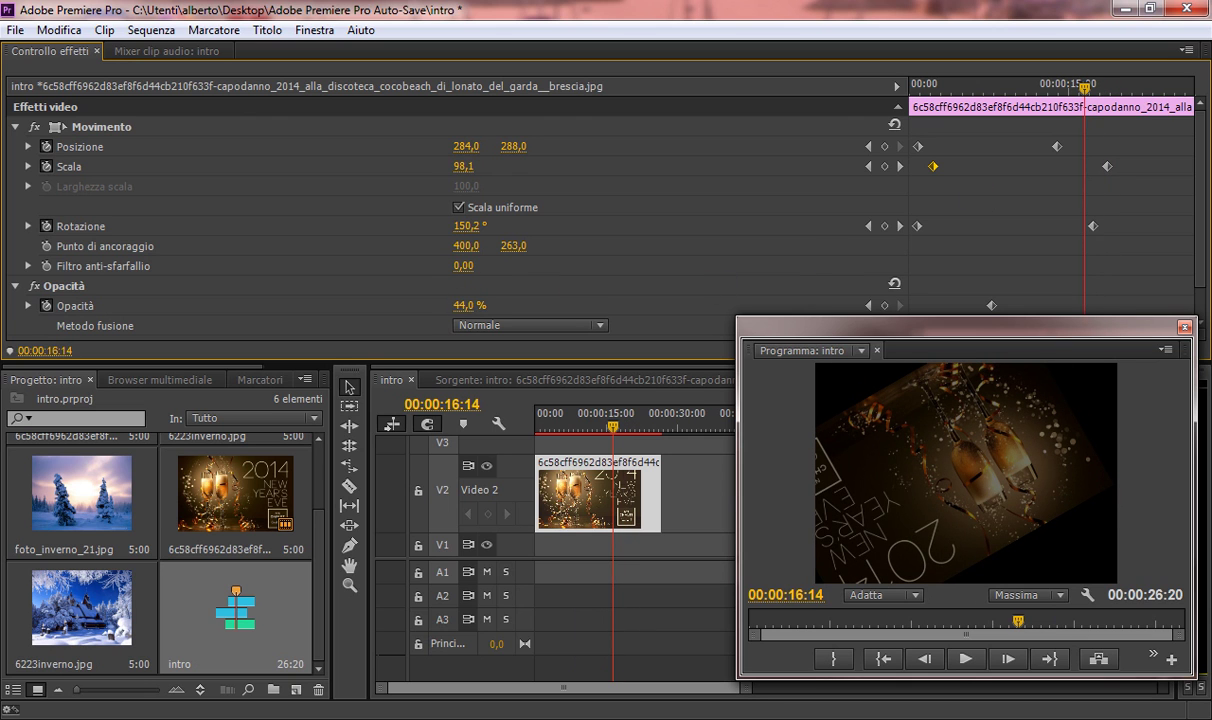
Step: Raise Opacity to 100% at 00:00:16:14 and scrub back and forth to review the fade-in
left_click_drag(471, 305, 527, 305)
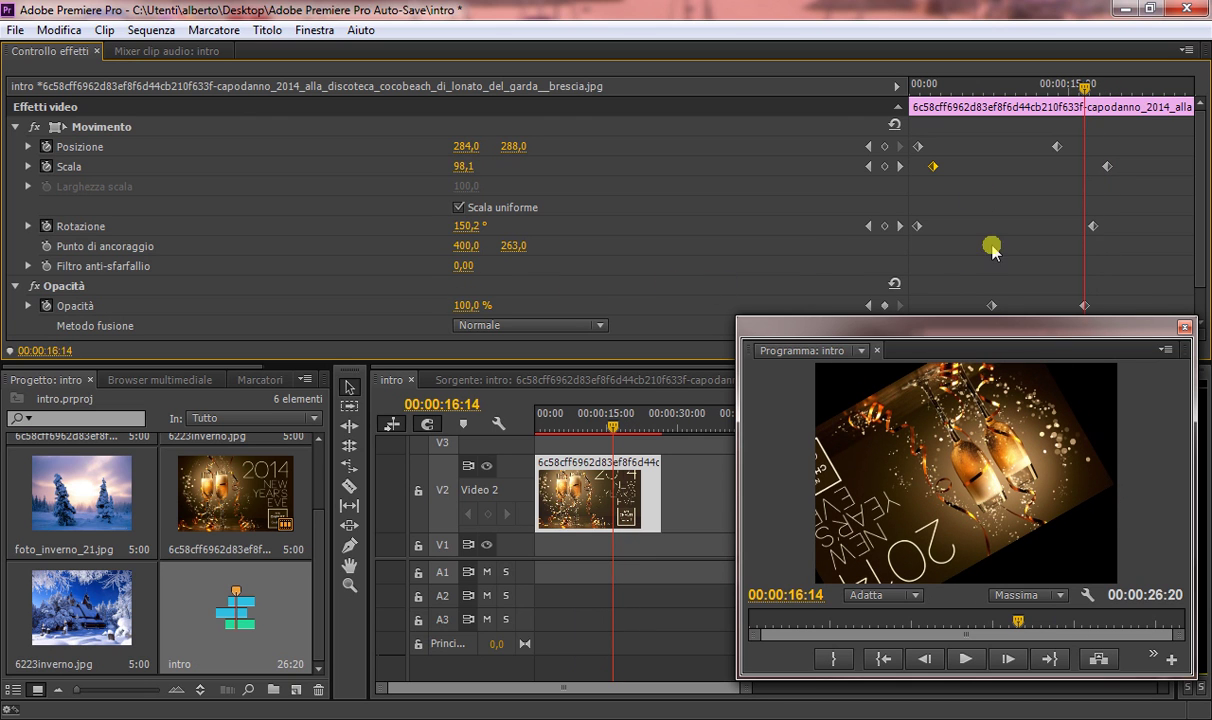
left_click_drag(990, 335, 995, 340)
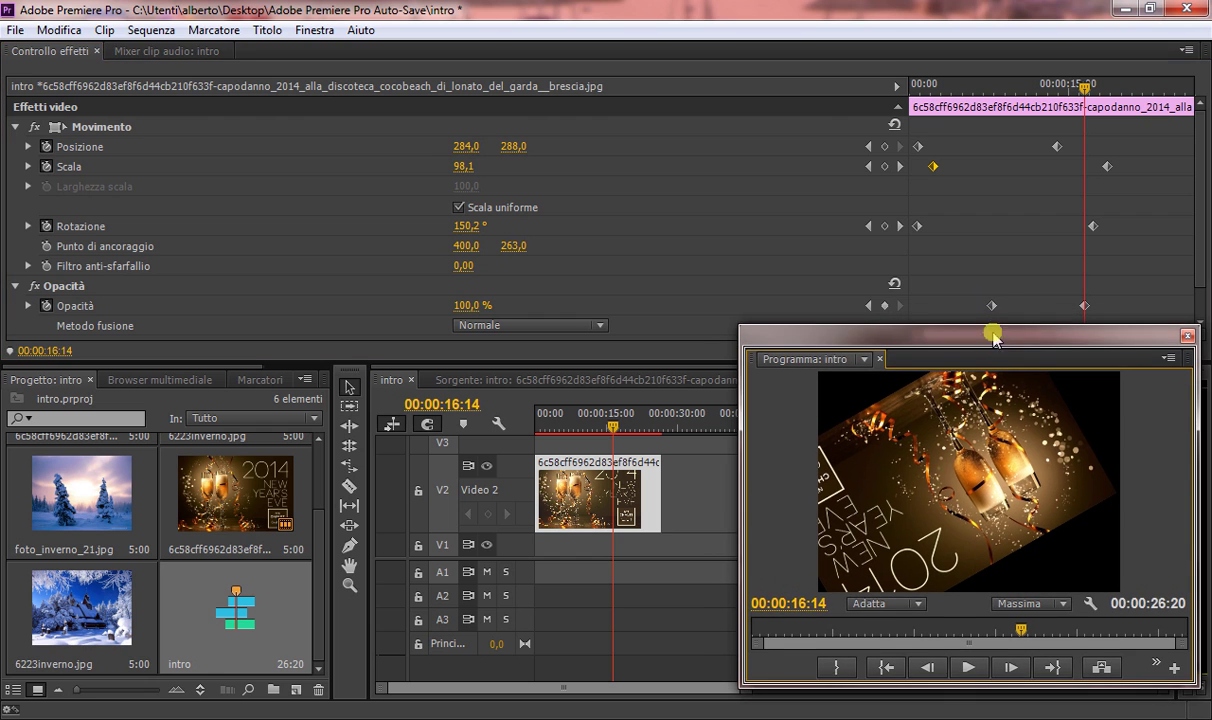
left_click(988, 306)
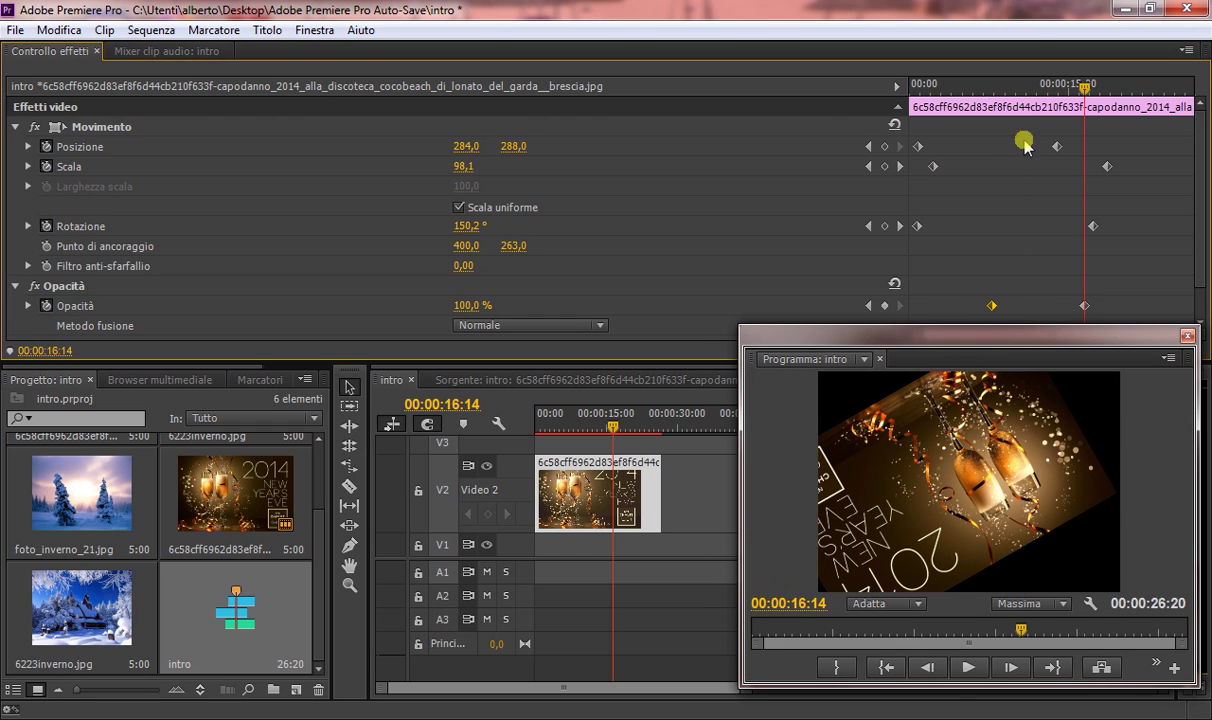
left_click_drag(1012, 90, 945, 118)
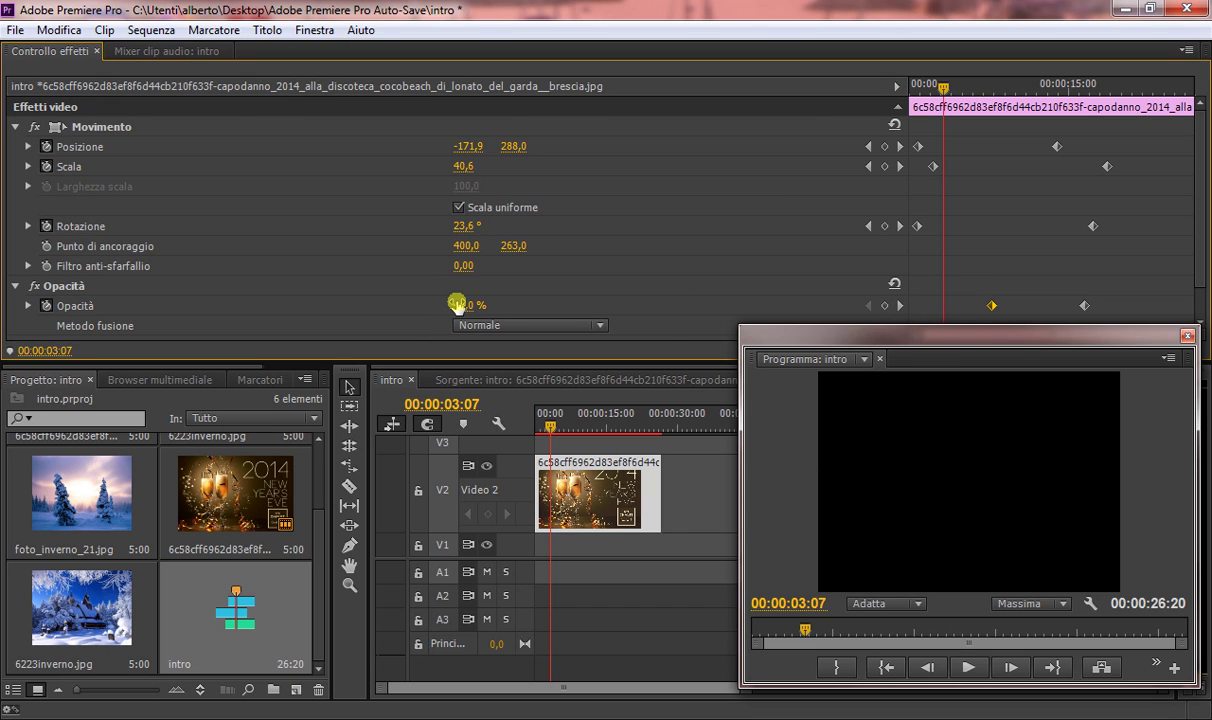
left_click(499, 301)
left_click_drag(940, 93, 1155, 108)
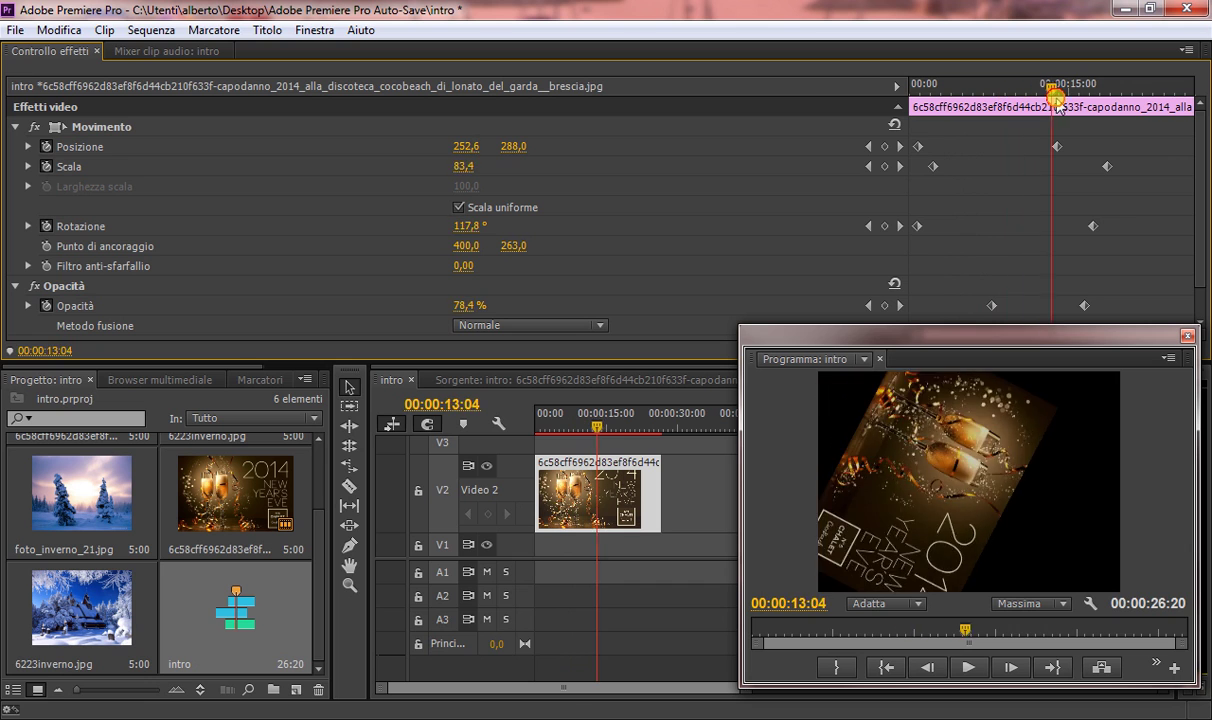